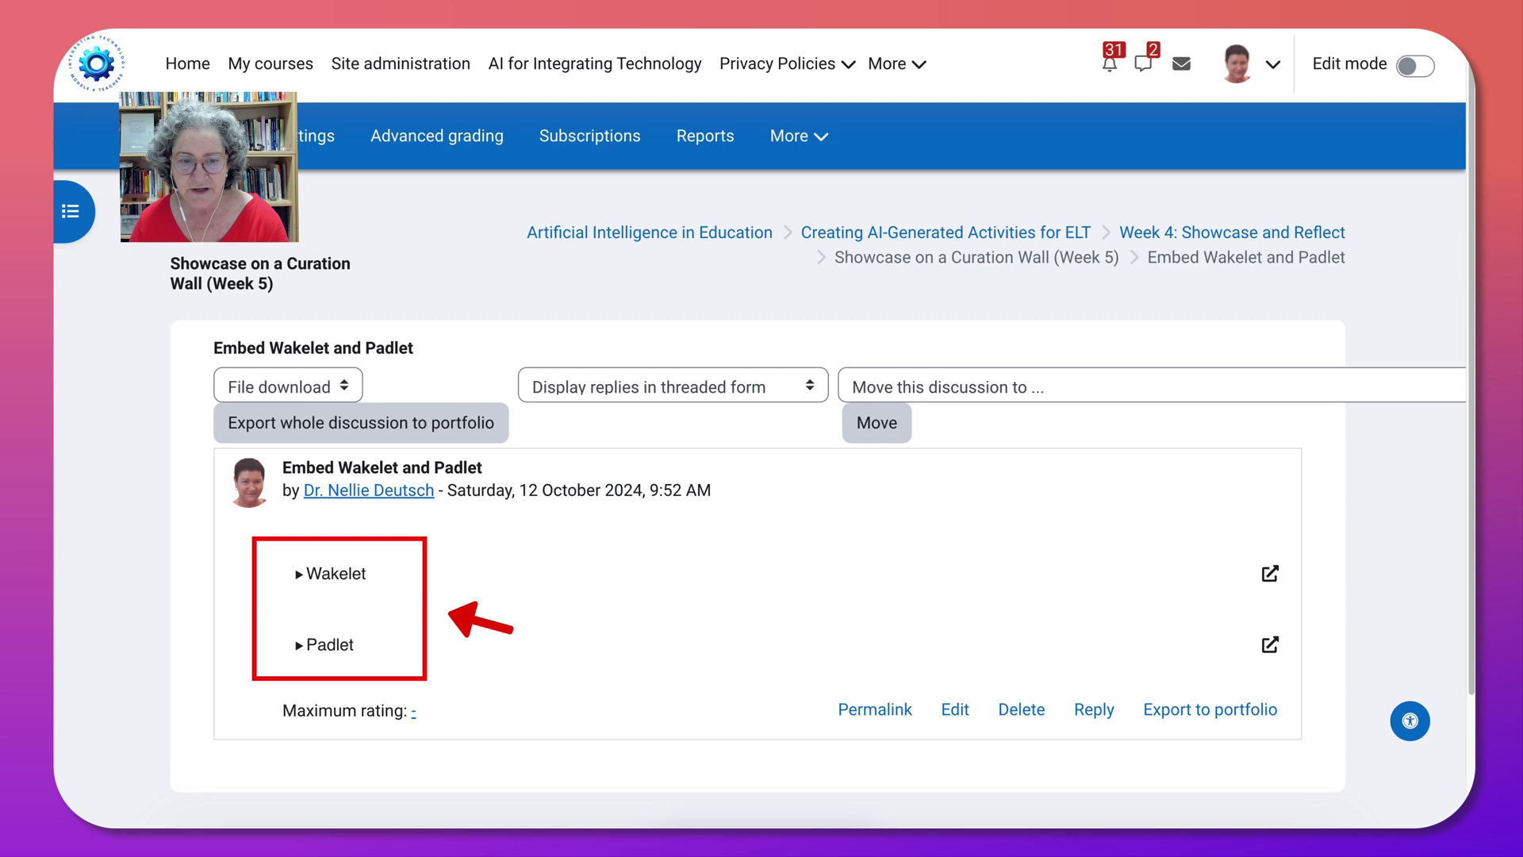
Expand the Wakelet section in the forum post and look through the embedded collection.
scroll(757, 476, "down", 1)
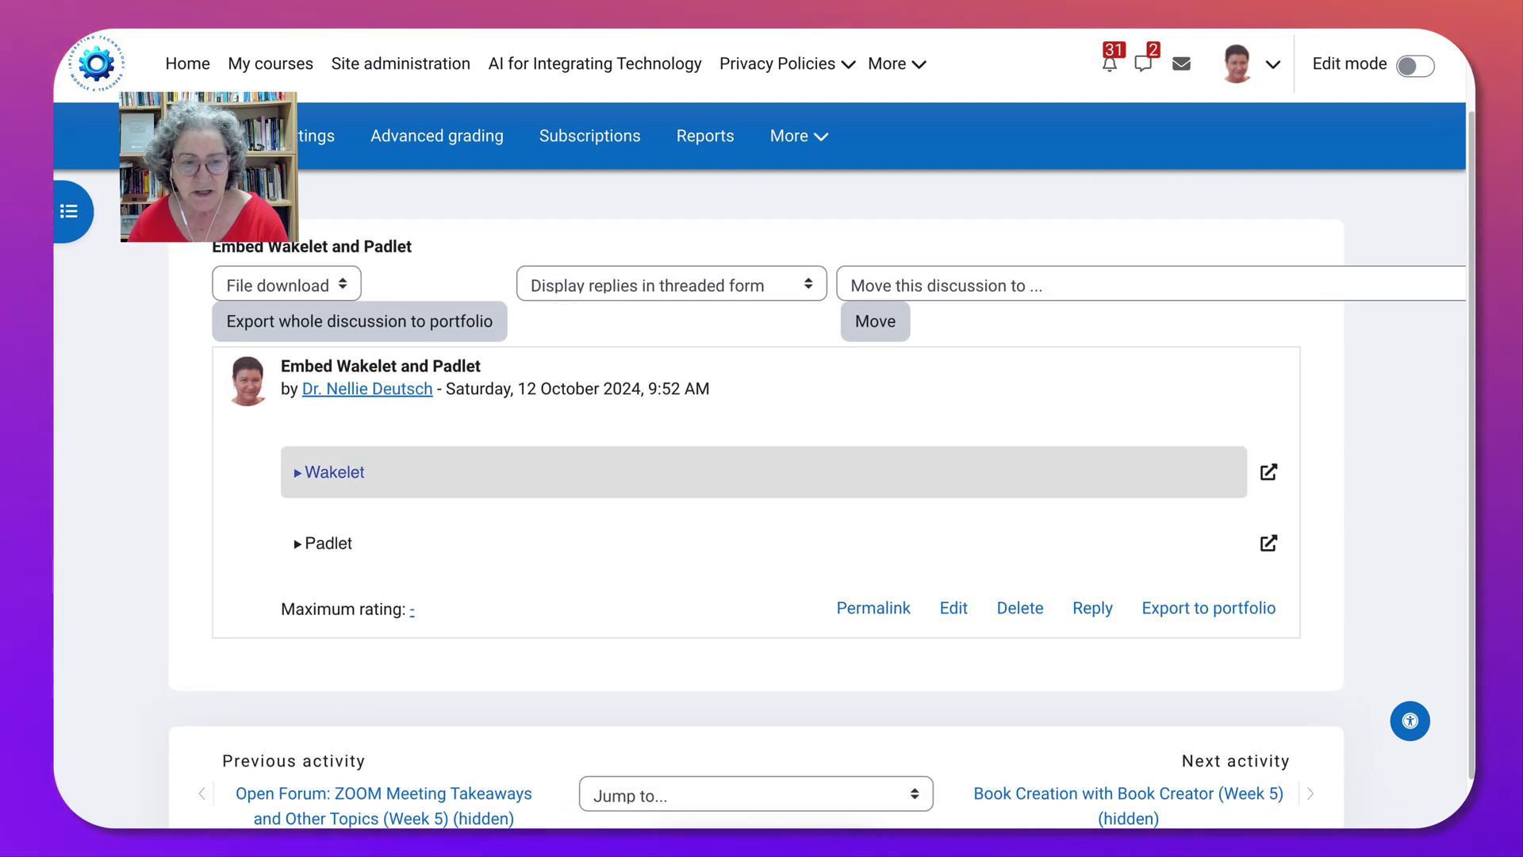
scroll(758, 475, "right", 1)
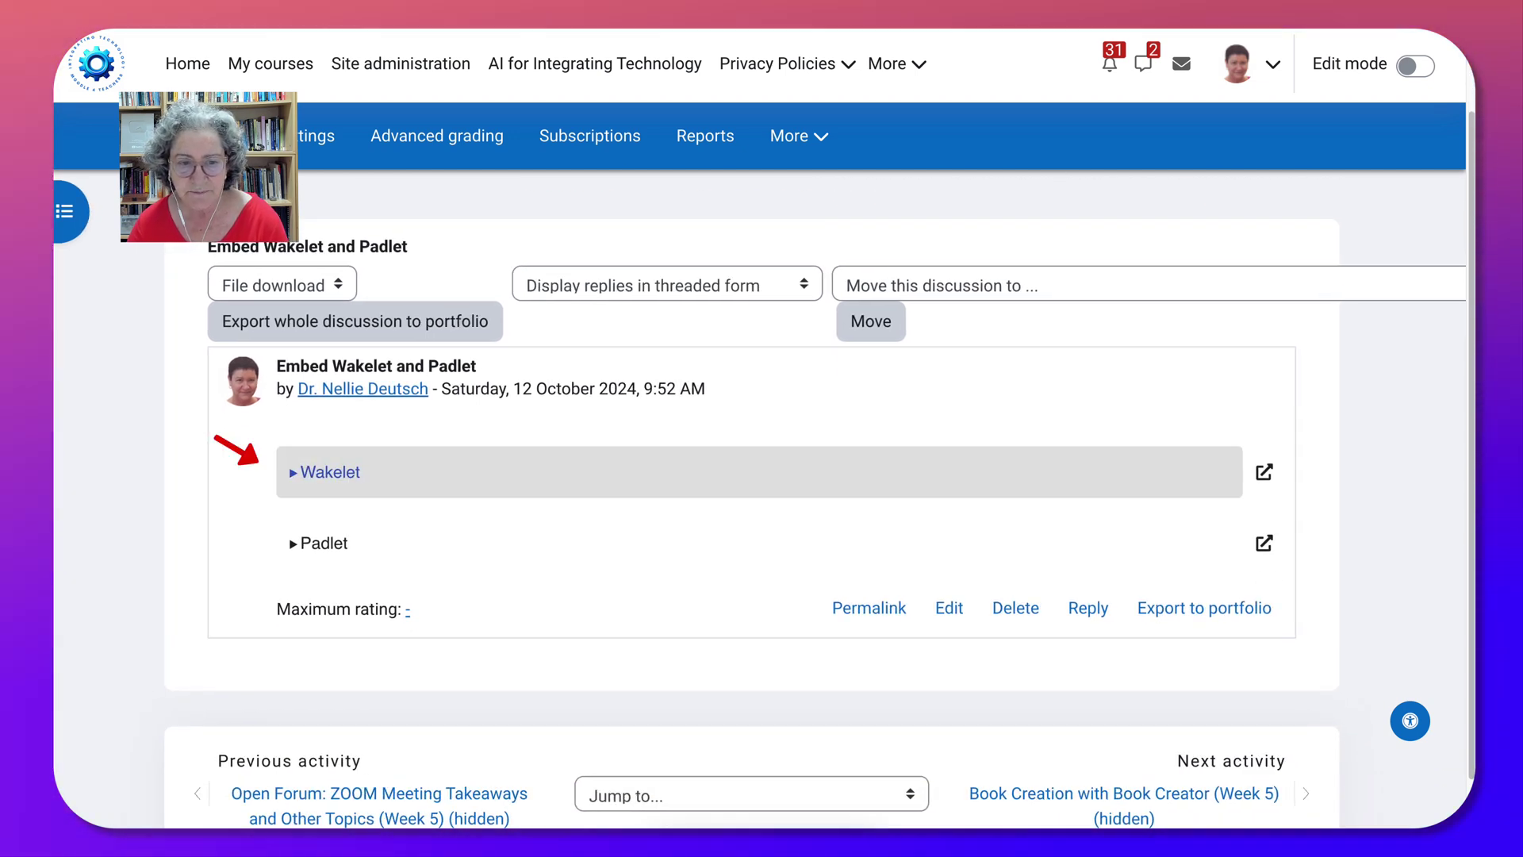
left_click(329, 472)
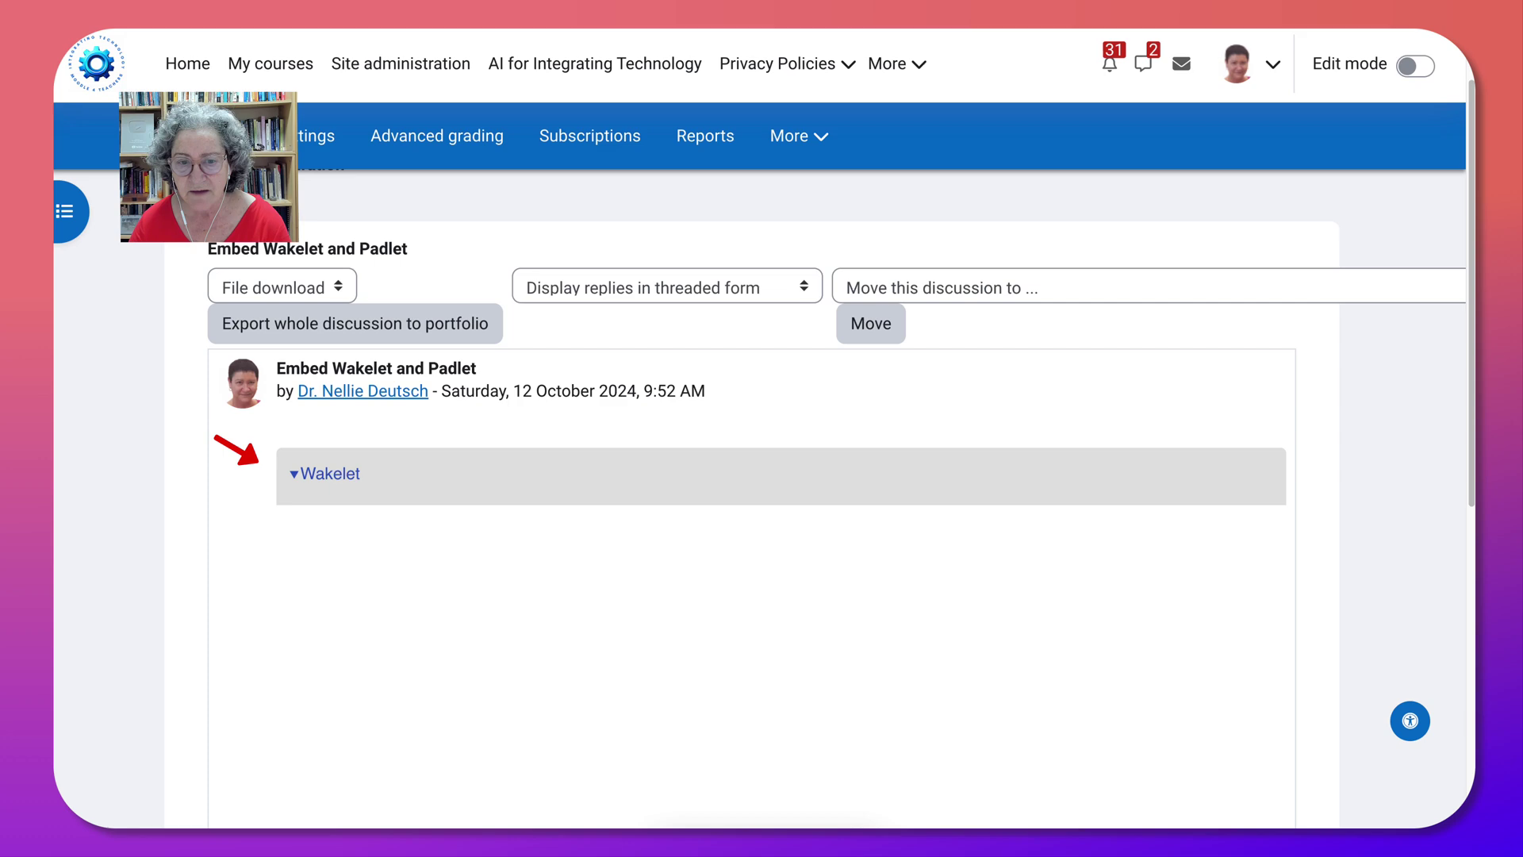
scroll(757, 476, "down", 2)
scroll(777, 555, "down", 10)
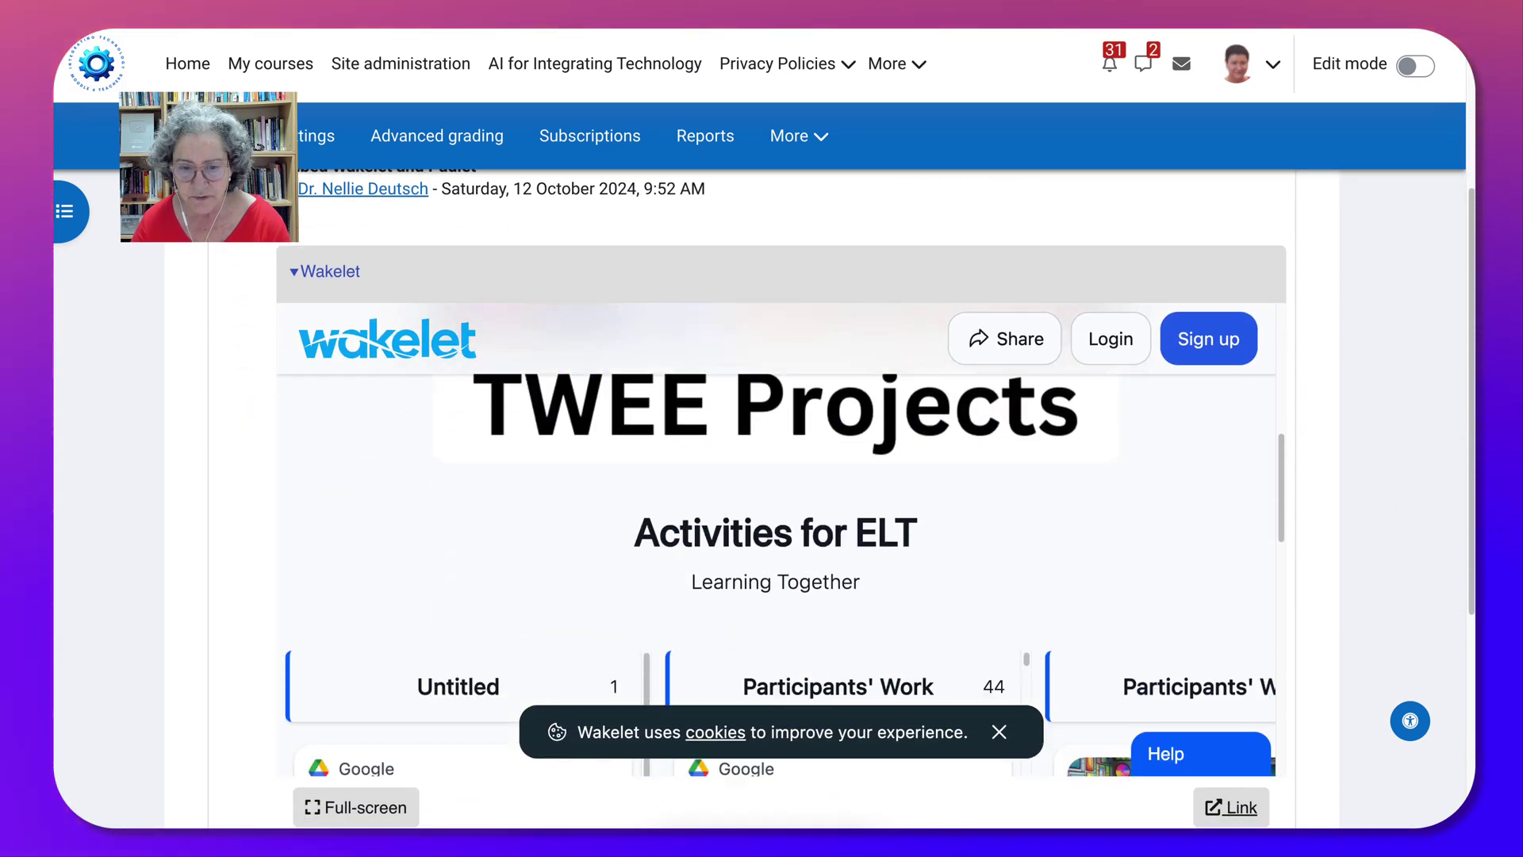
scroll(842, 539, "down", 8)
scroll(842, 539, "up", 10)
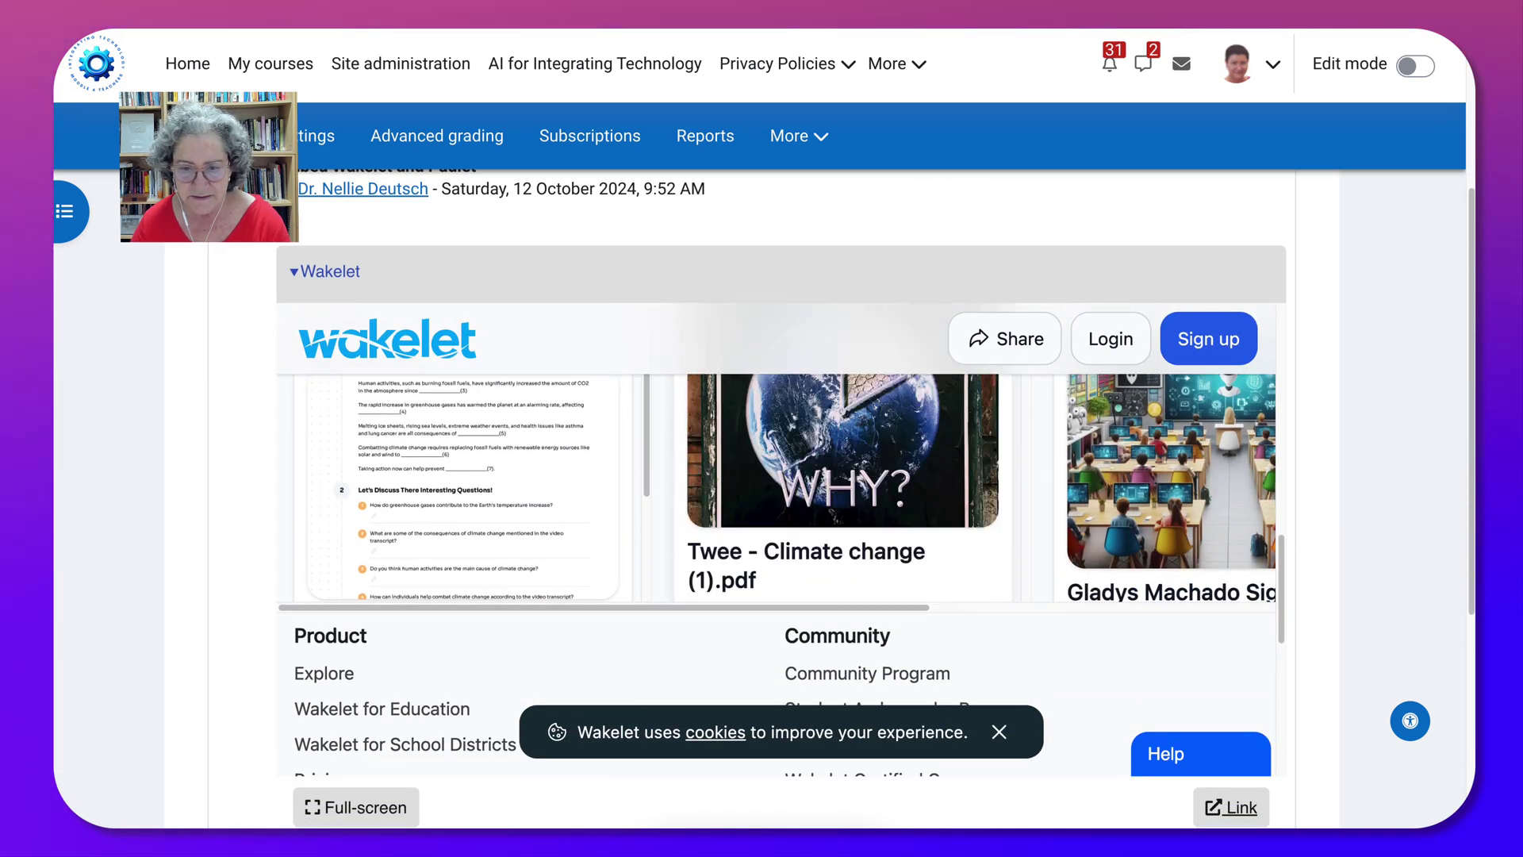
scroll(1110, 495, "up", 6)
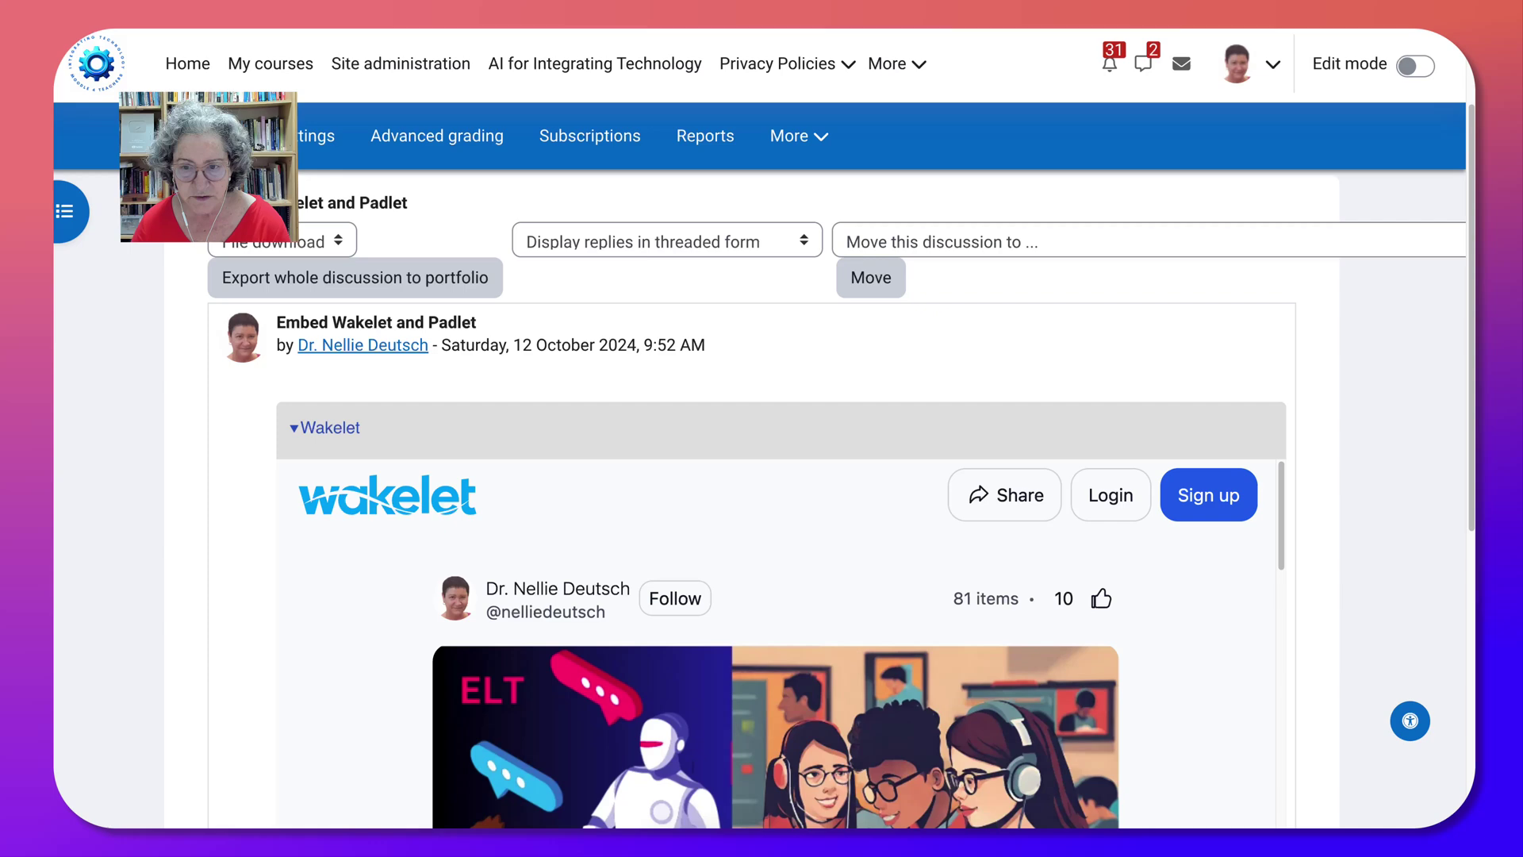
Expand the Padlet section in the forum post and view the embedded wall.
scroll(1111, 494, "down", 6)
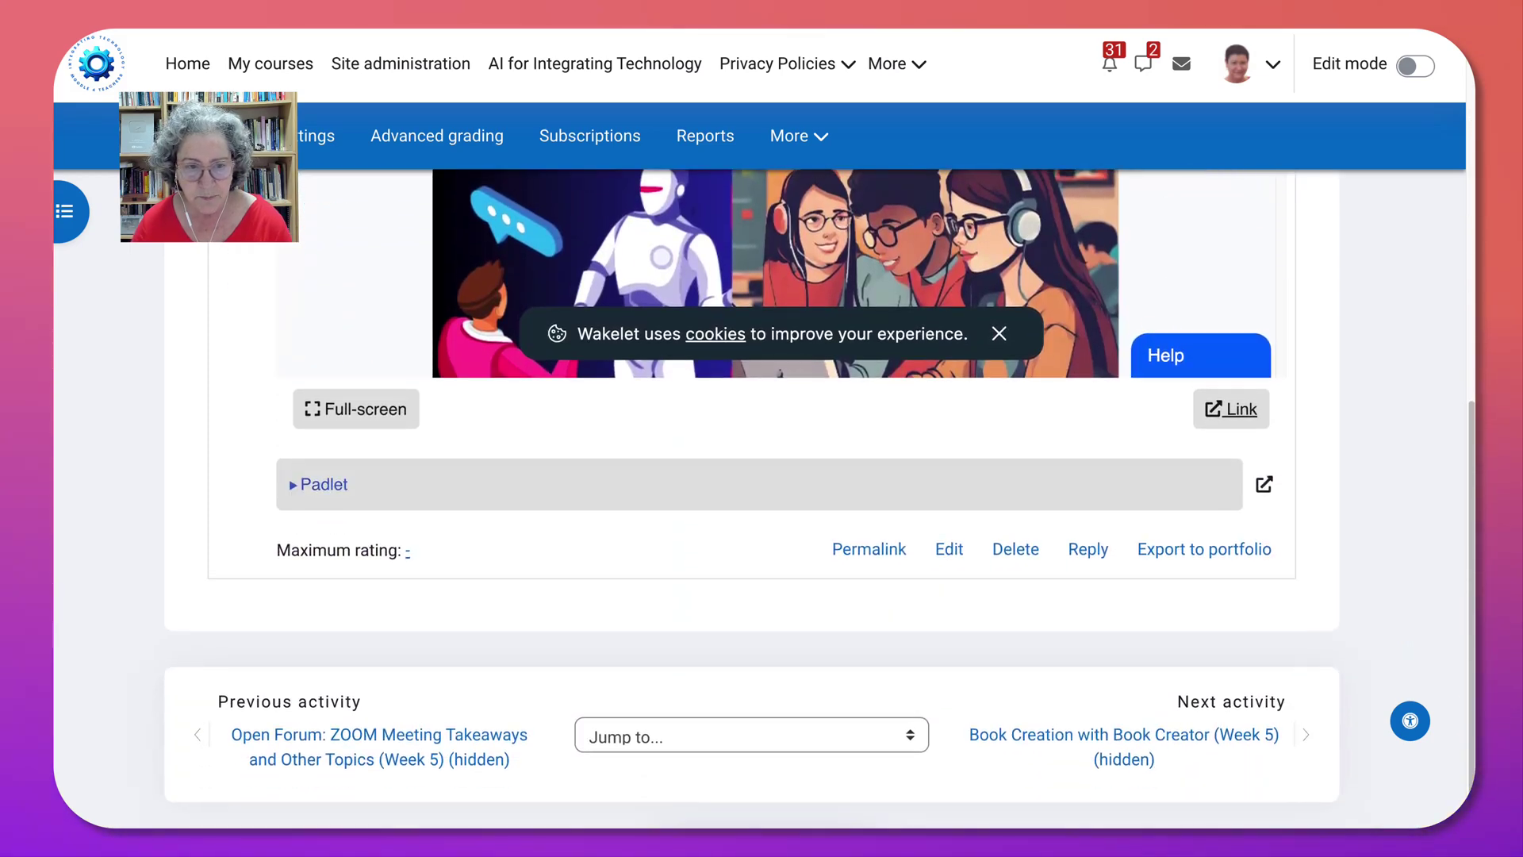
left_click(318, 484)
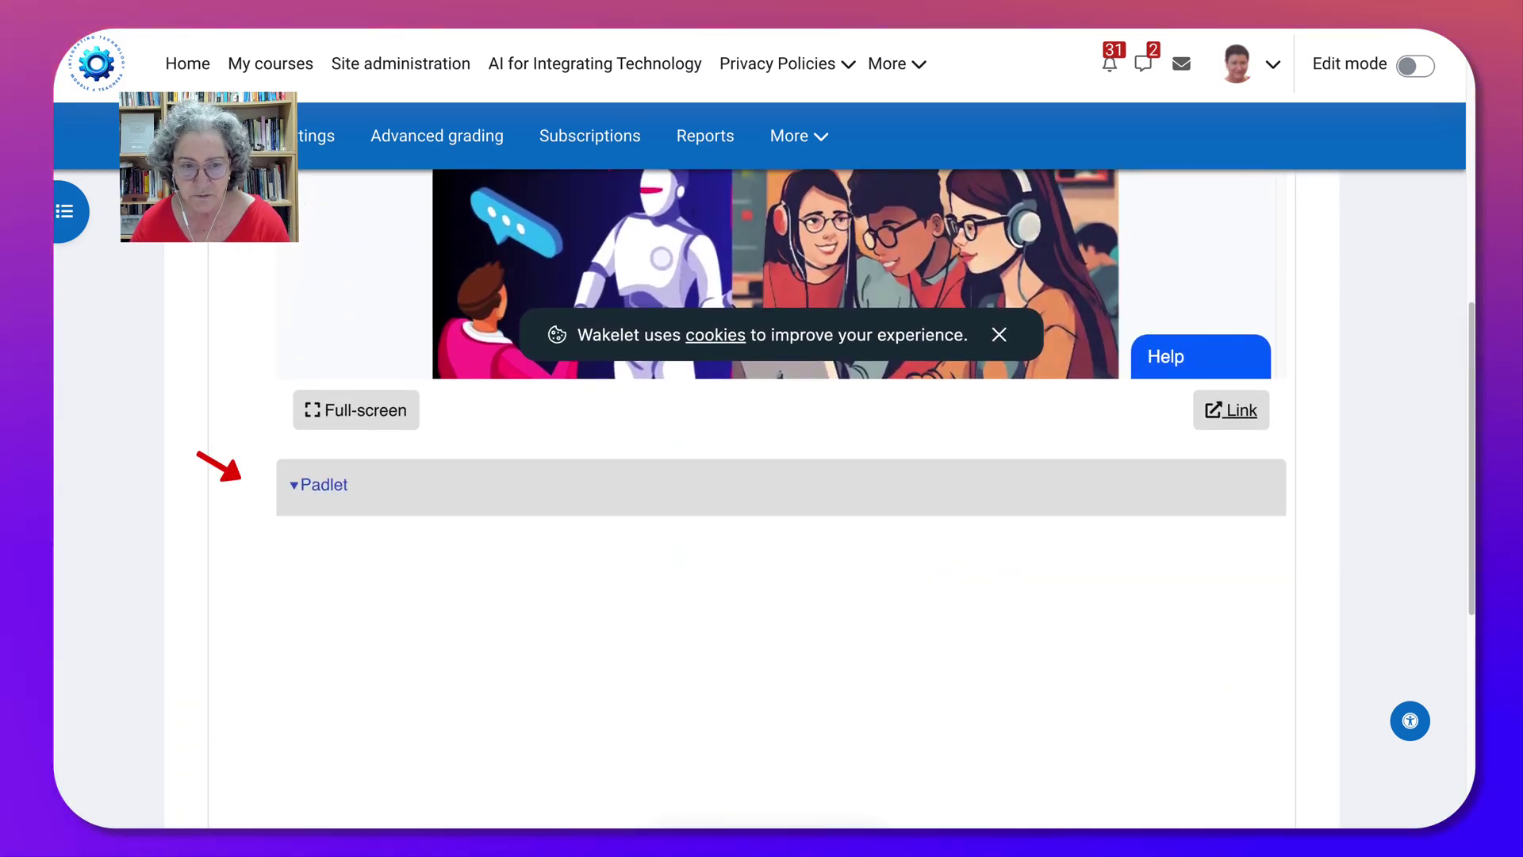
scroll(781, 508, "down", 1)
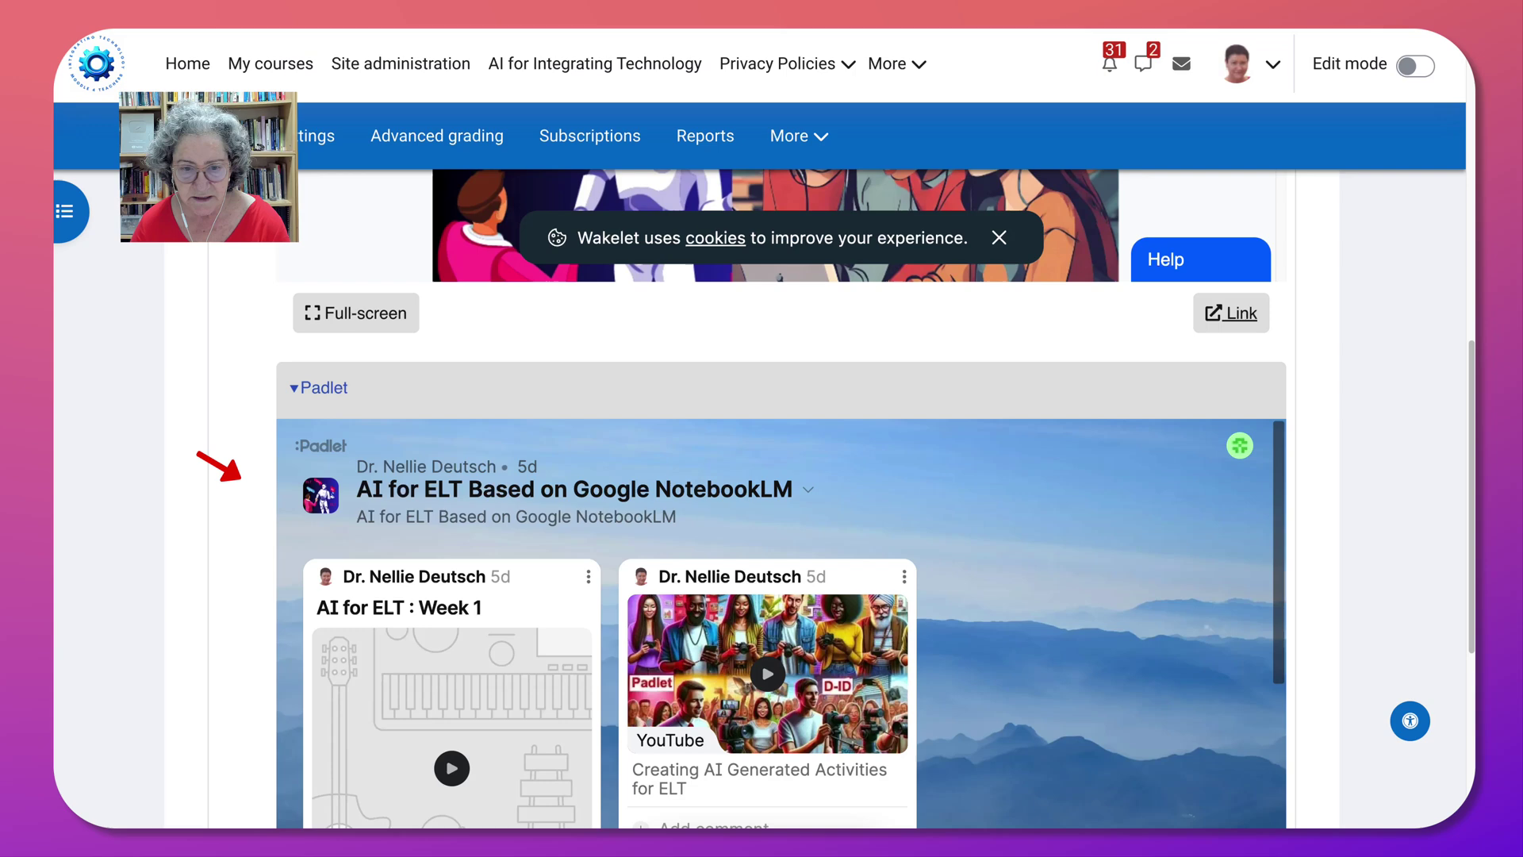
scroll(782, 595, "down", 4)
scroll(781, 555, "up", 8)
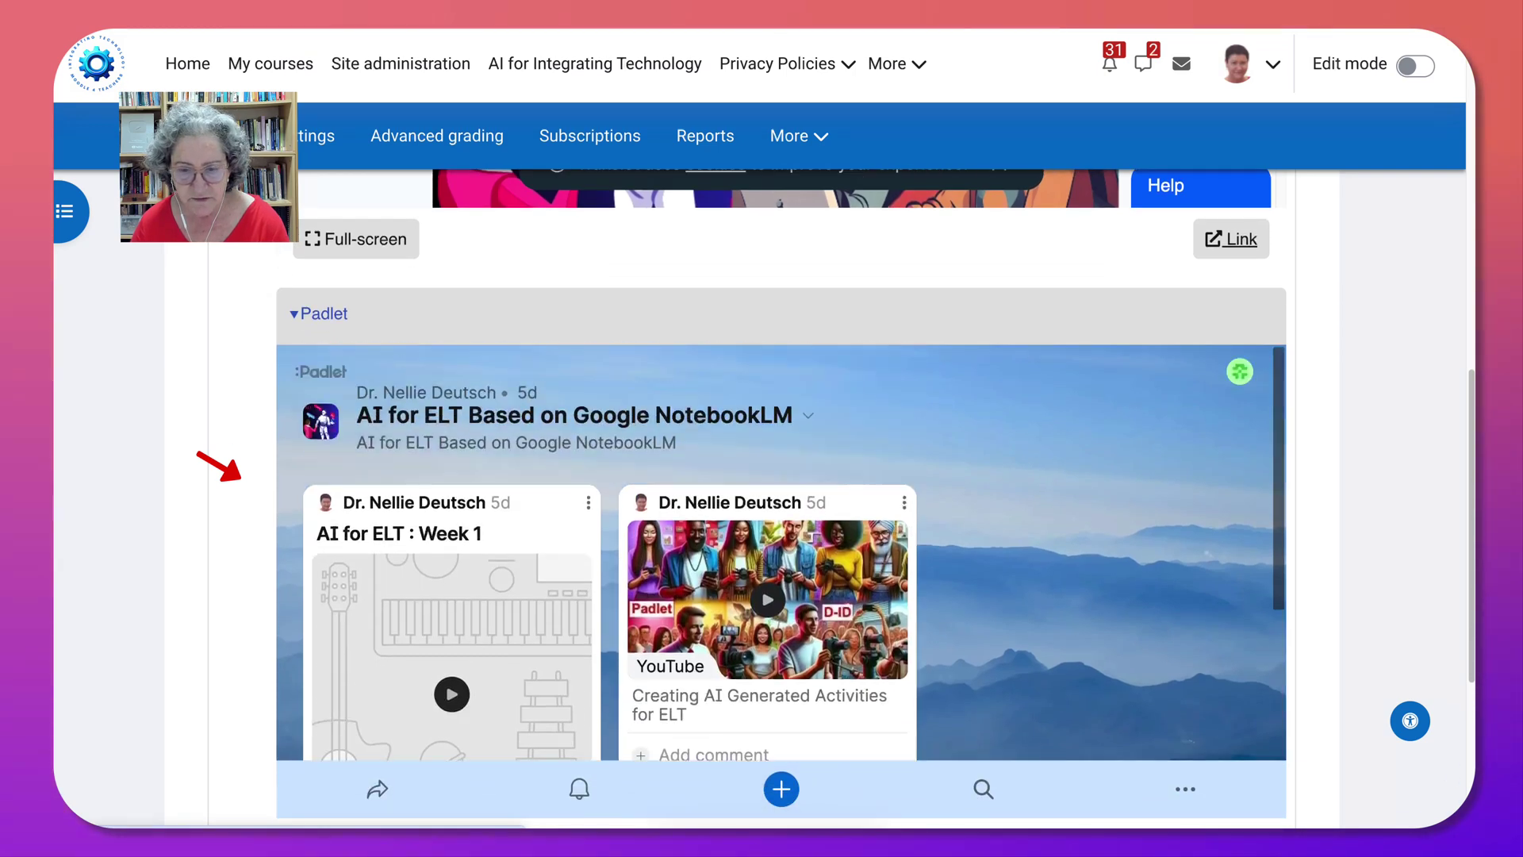
scroll(781, 476, "up", 2)
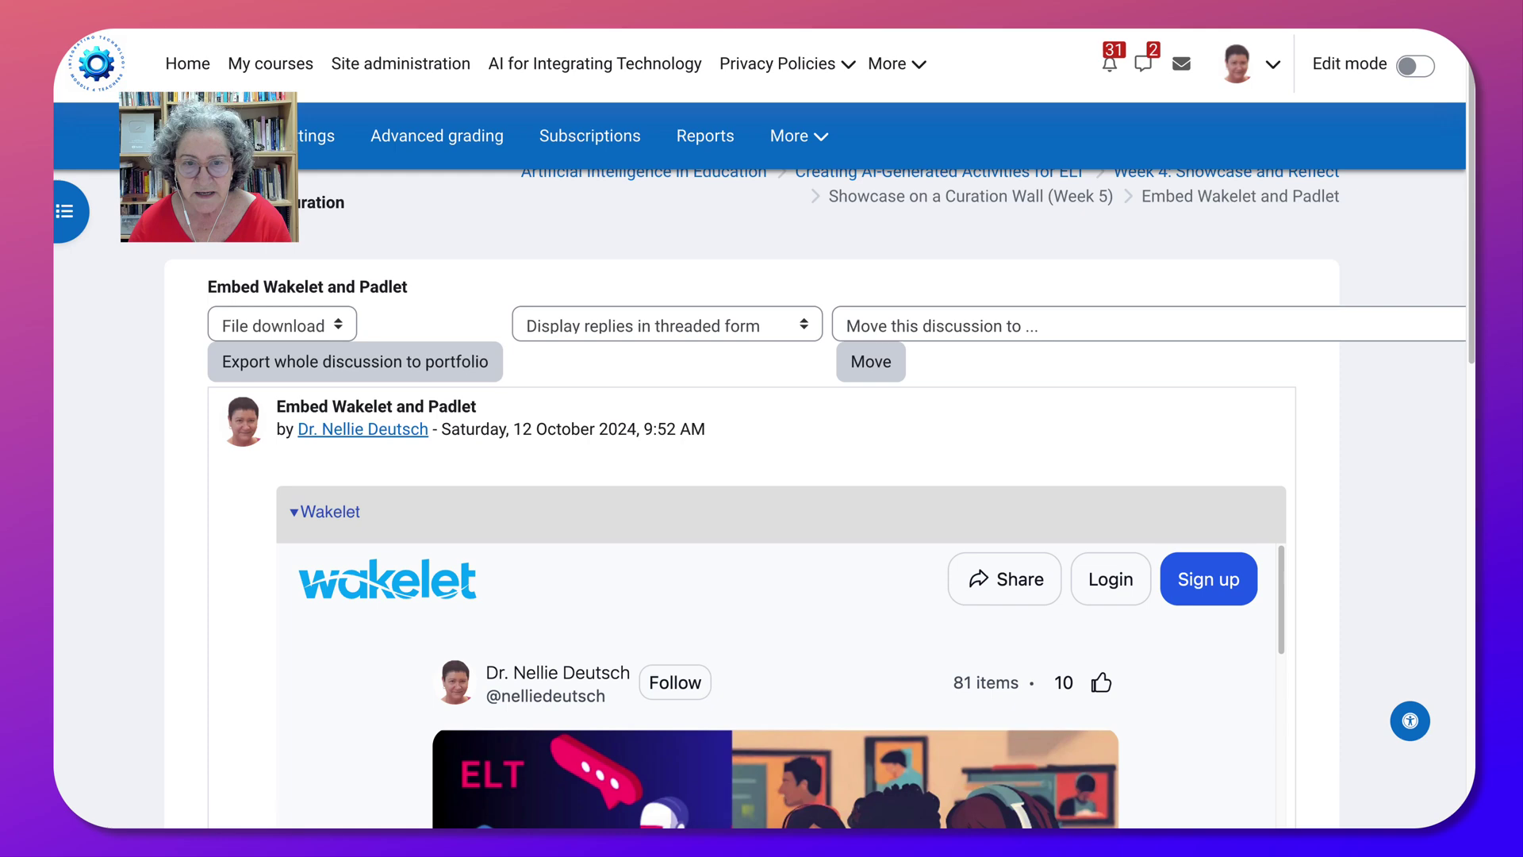
Start a reply to the Embed Wakelet and Padlet post in the advanced editor.
scroll(781, 635, "down", 15)
scroll(781, 555, "down", 10)
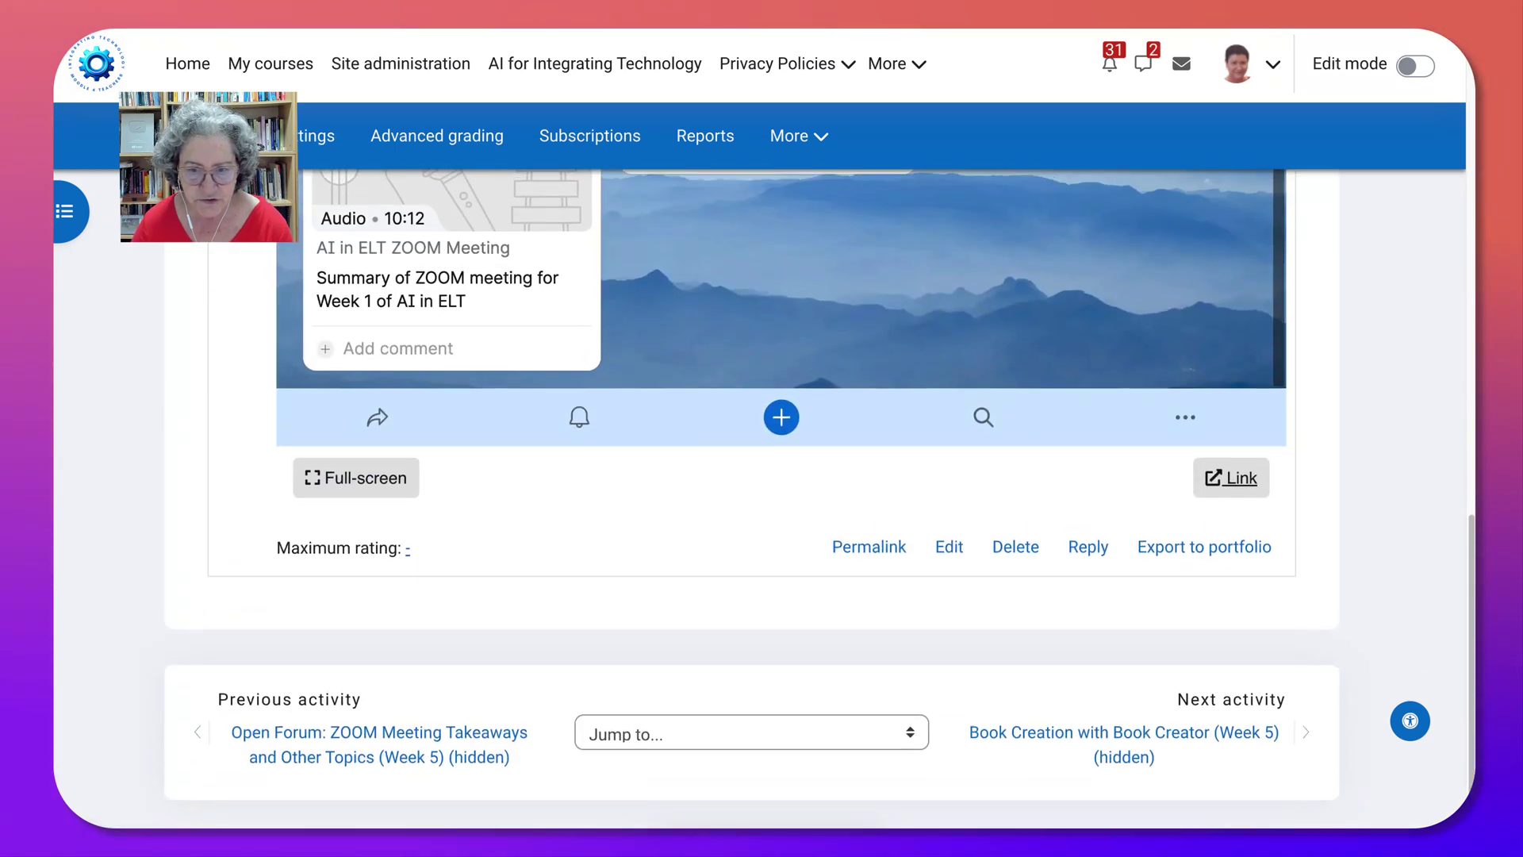
left_click(1089, 549)
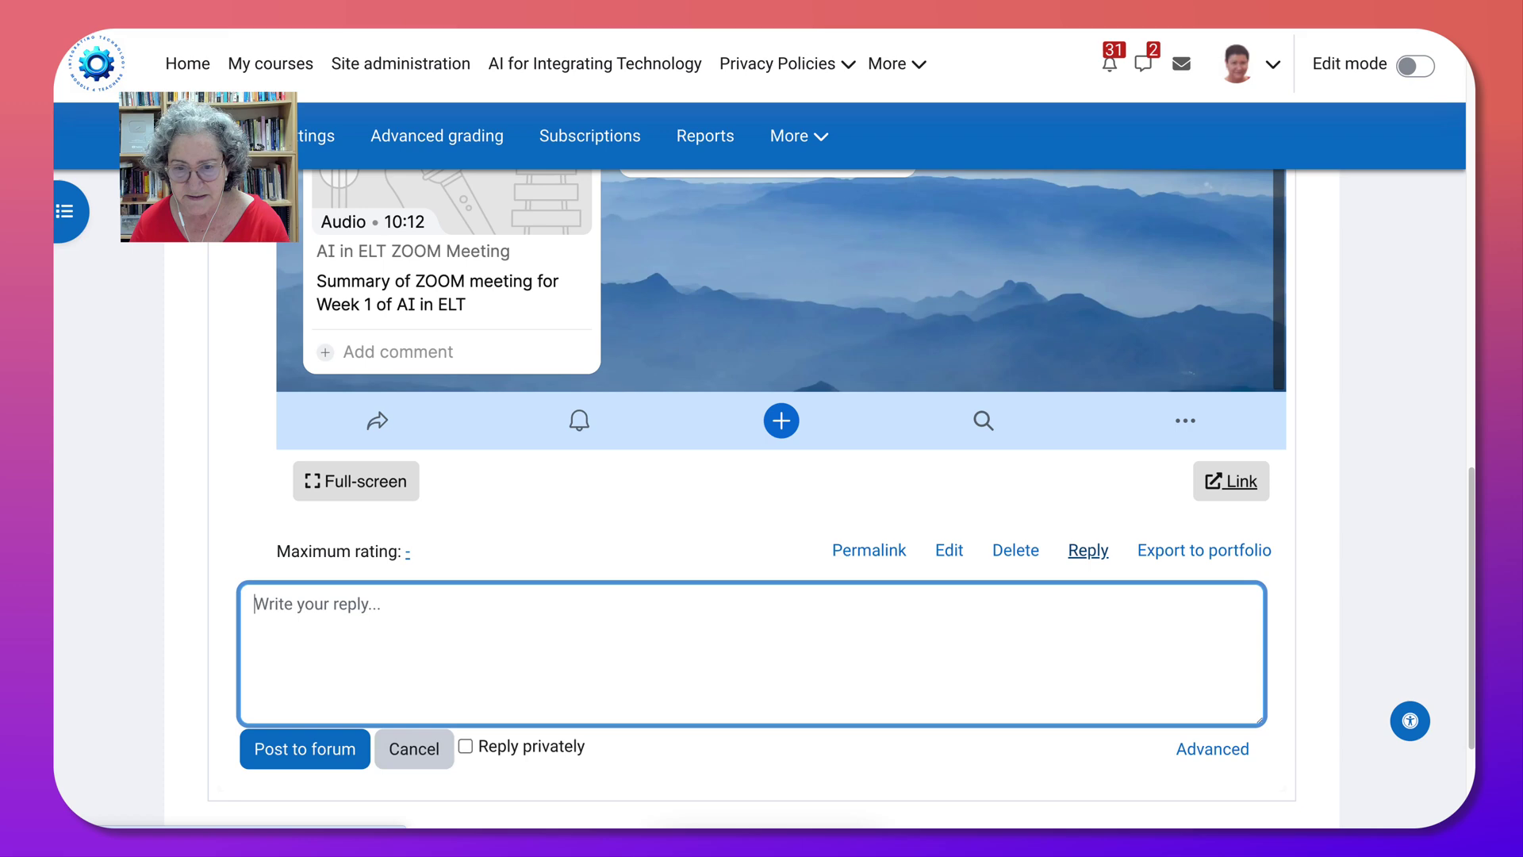
scroll(1218, 638, "down", 1)
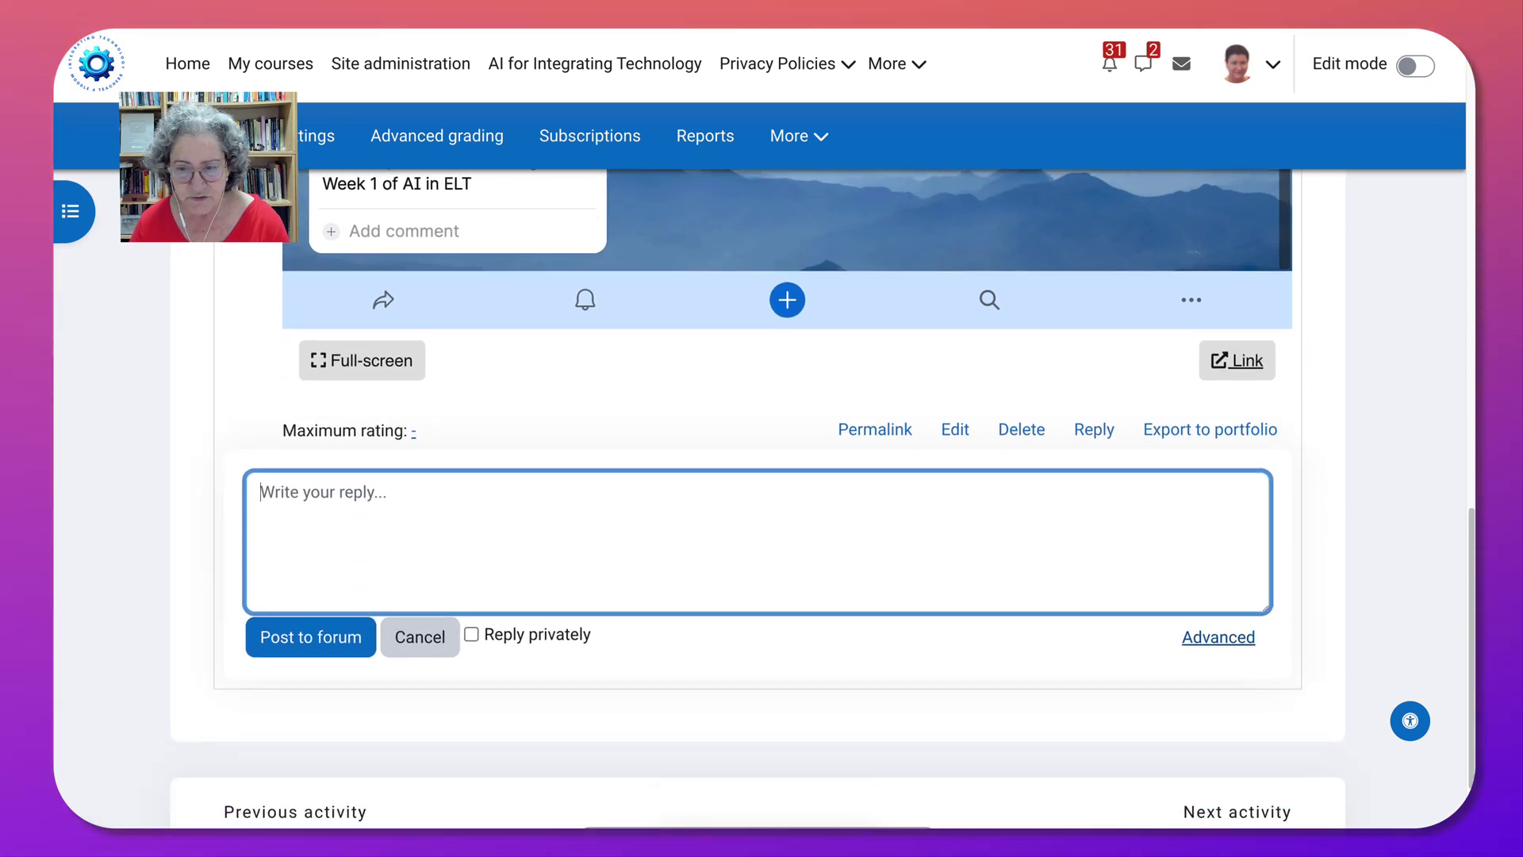
left_click(1266, 643)
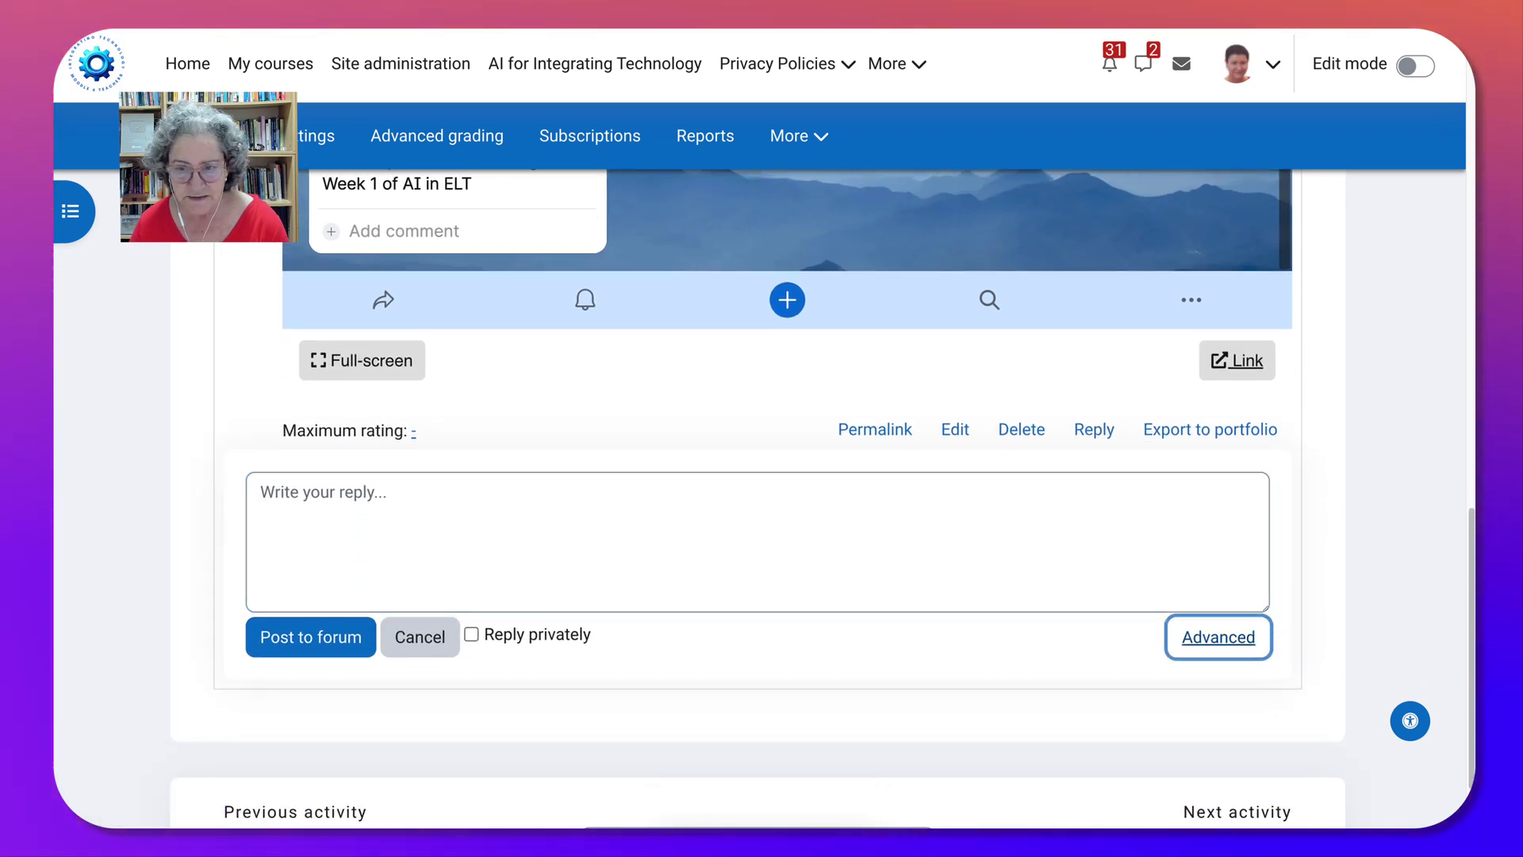
scroll(761, 476, "up", 1)
Open the Website widget from Generico Widgets for the reply message.
left_click(644, 362)
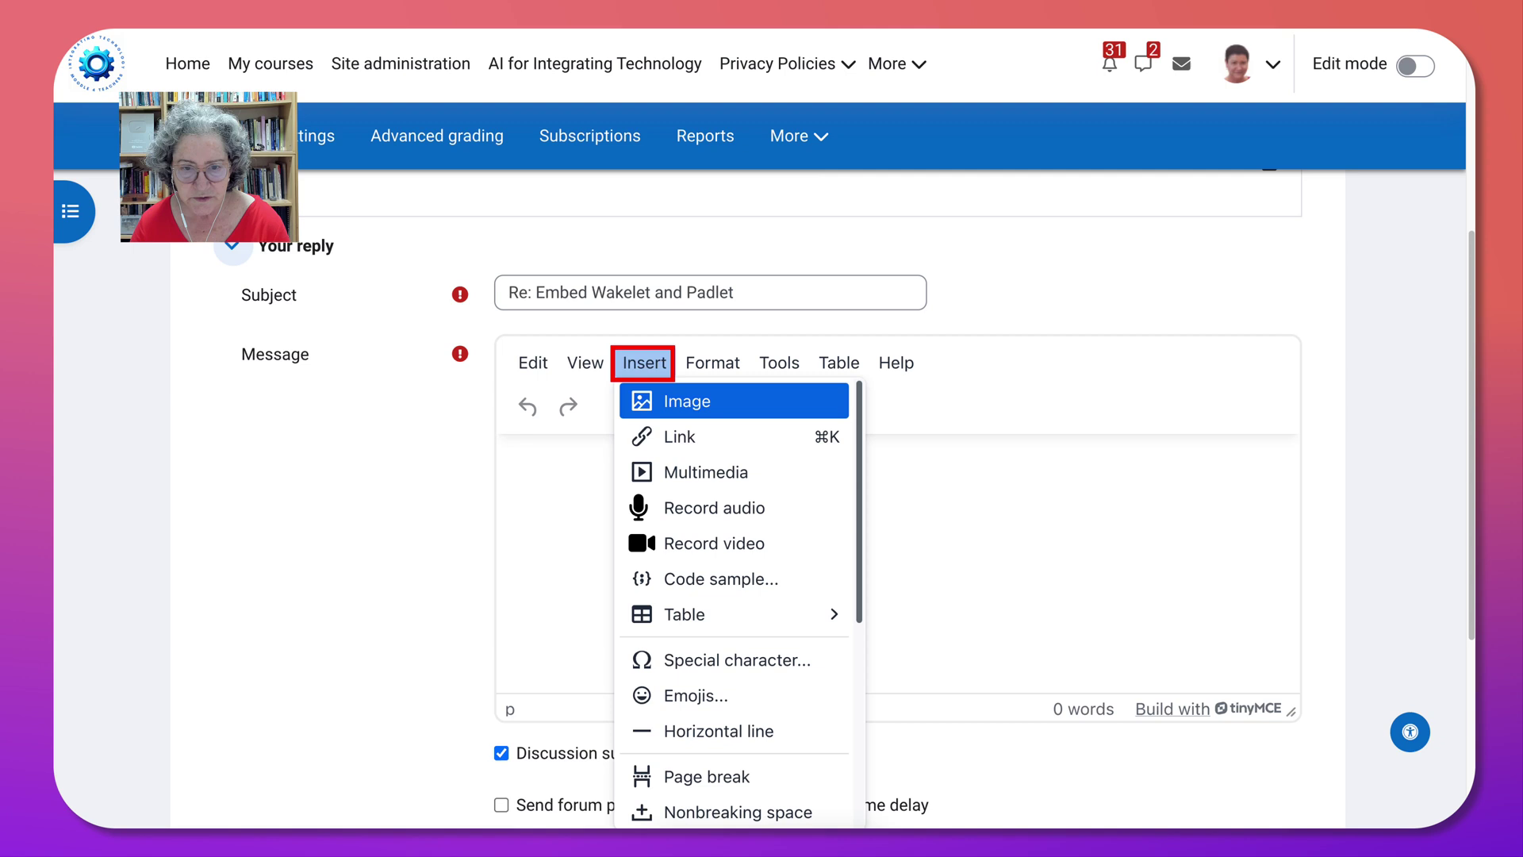
key("Down")
key("Down")
key("Down")
key("Down")
key("Down")
key("Down")
key("Down")
key("Down")
key("Down")
key("Down")
key("Down")
key("Down")
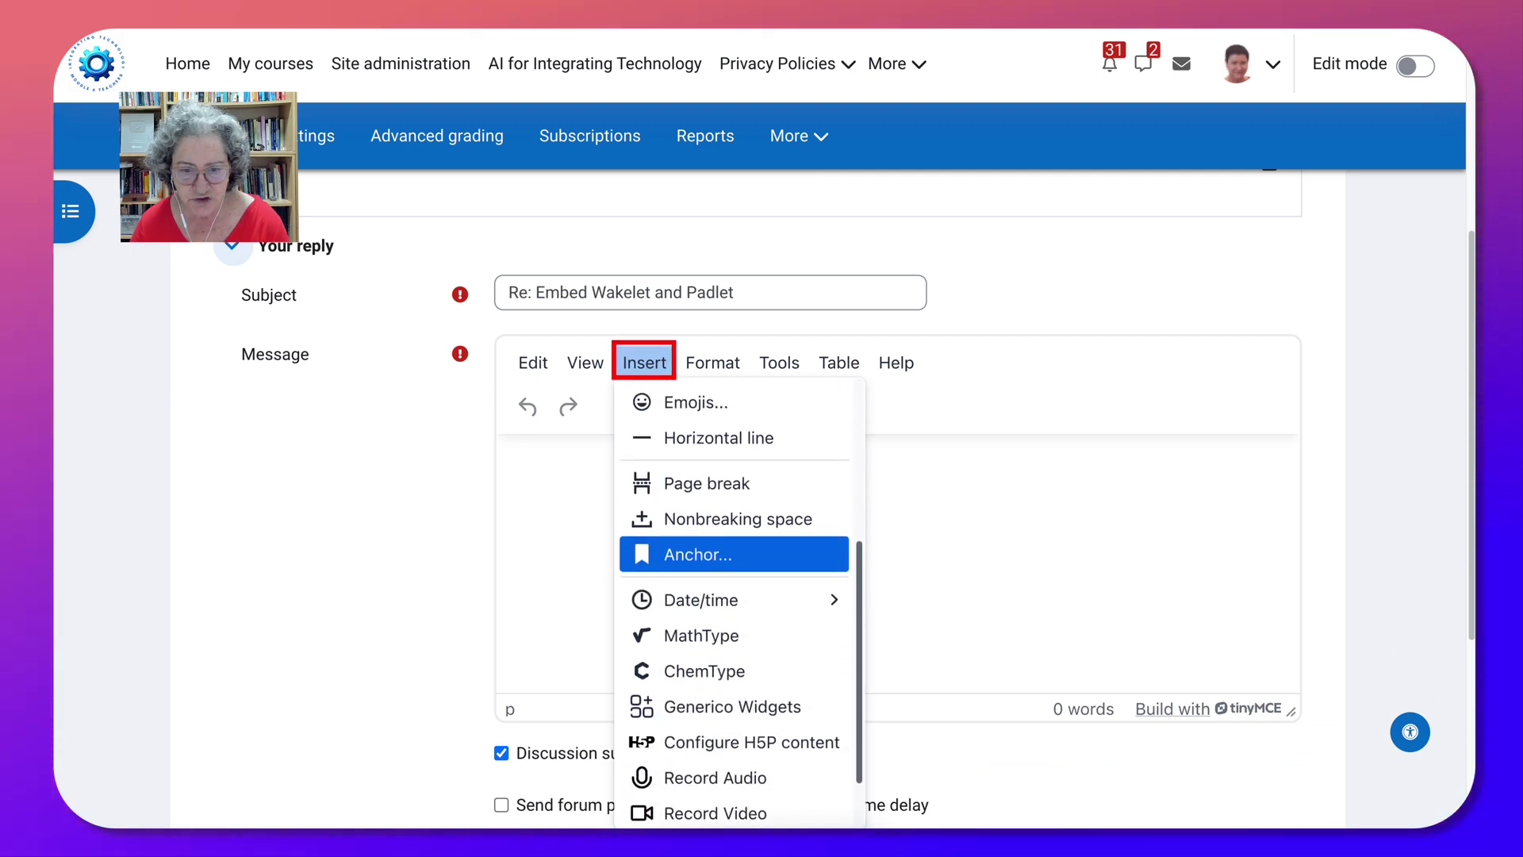
key("Down")
key("Down")
key("Down")
key("Down")
key("Return")
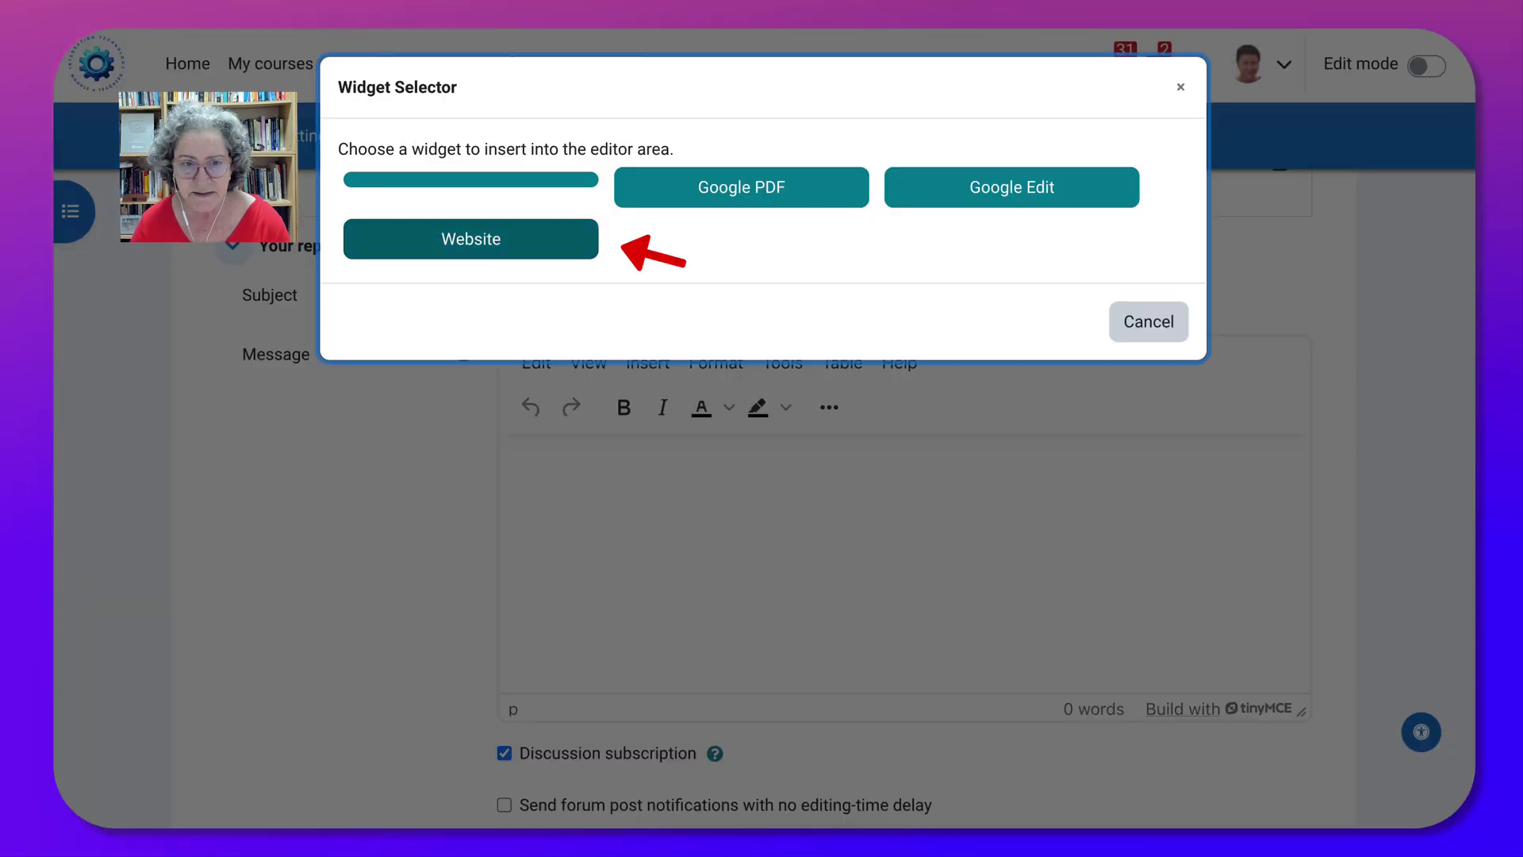
key("Return")
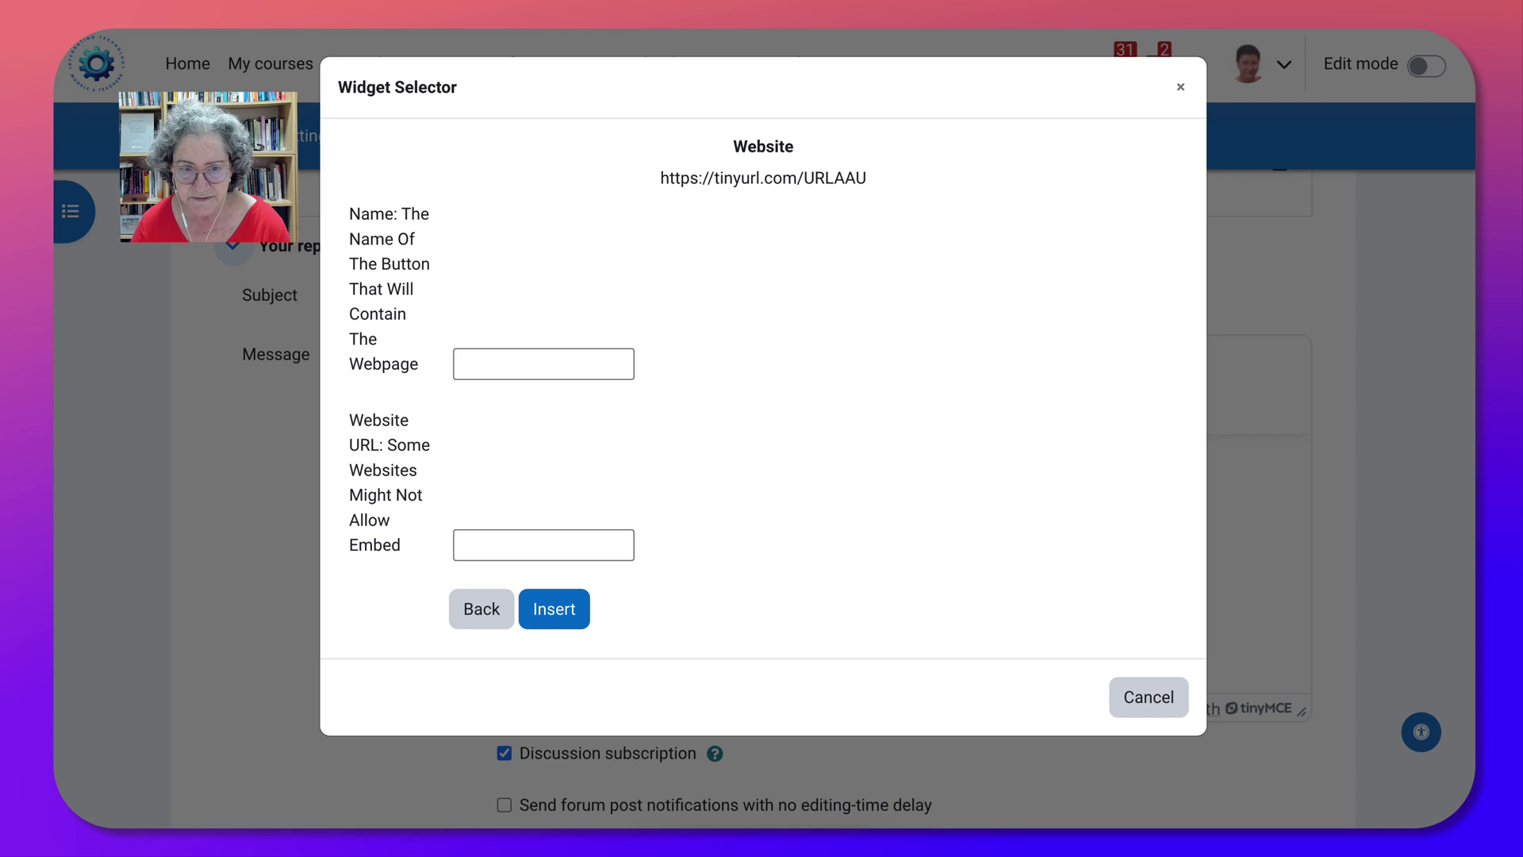
Insert the Website widget into the reply with the name Padlet and the copied address of the AI for ELT Padlet wall.
left_click(543, 363)
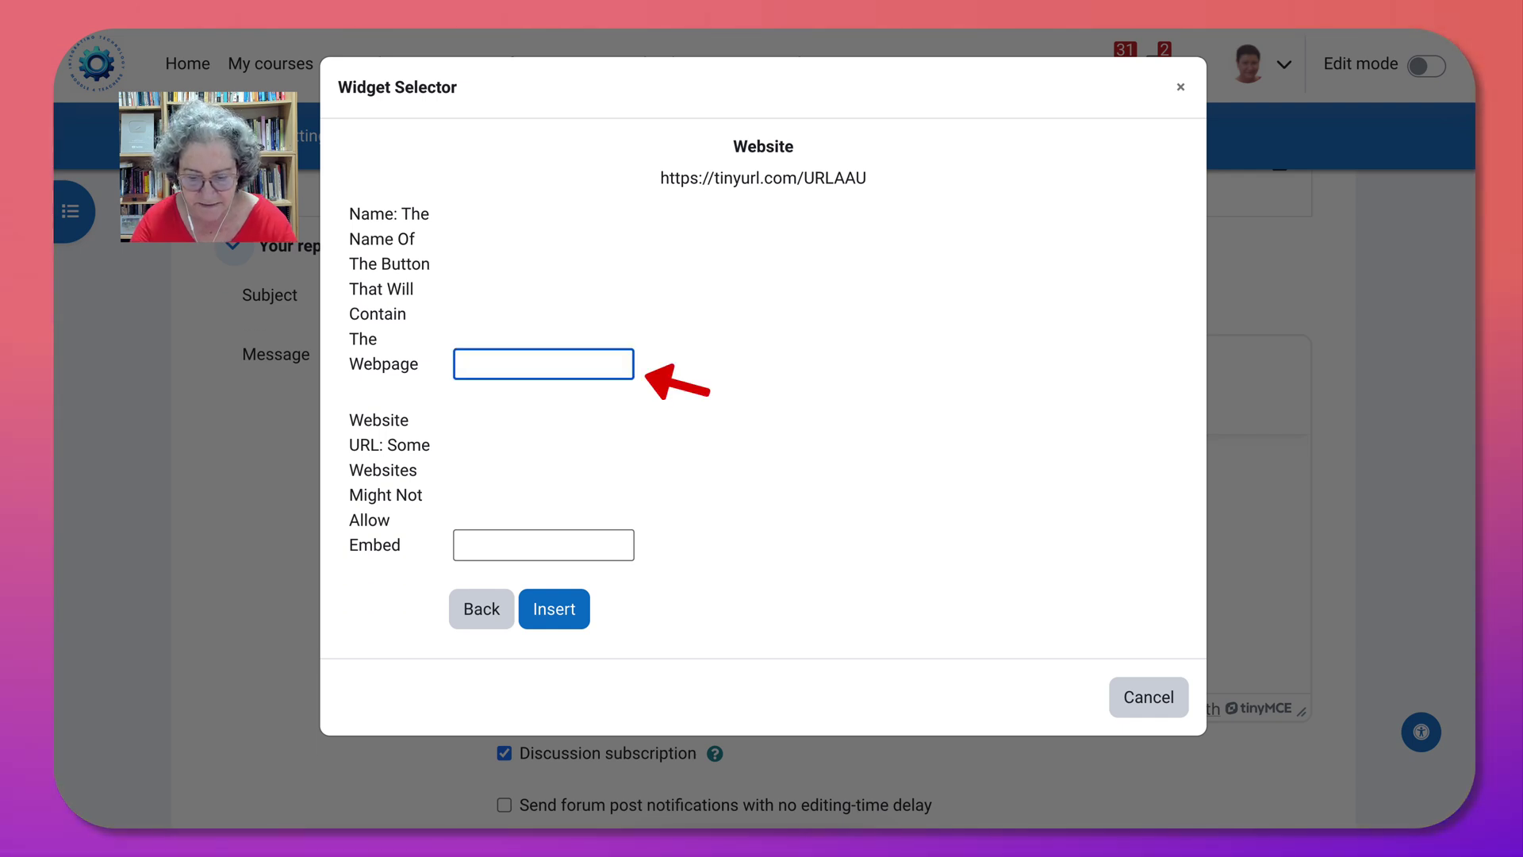
type("Padlet")
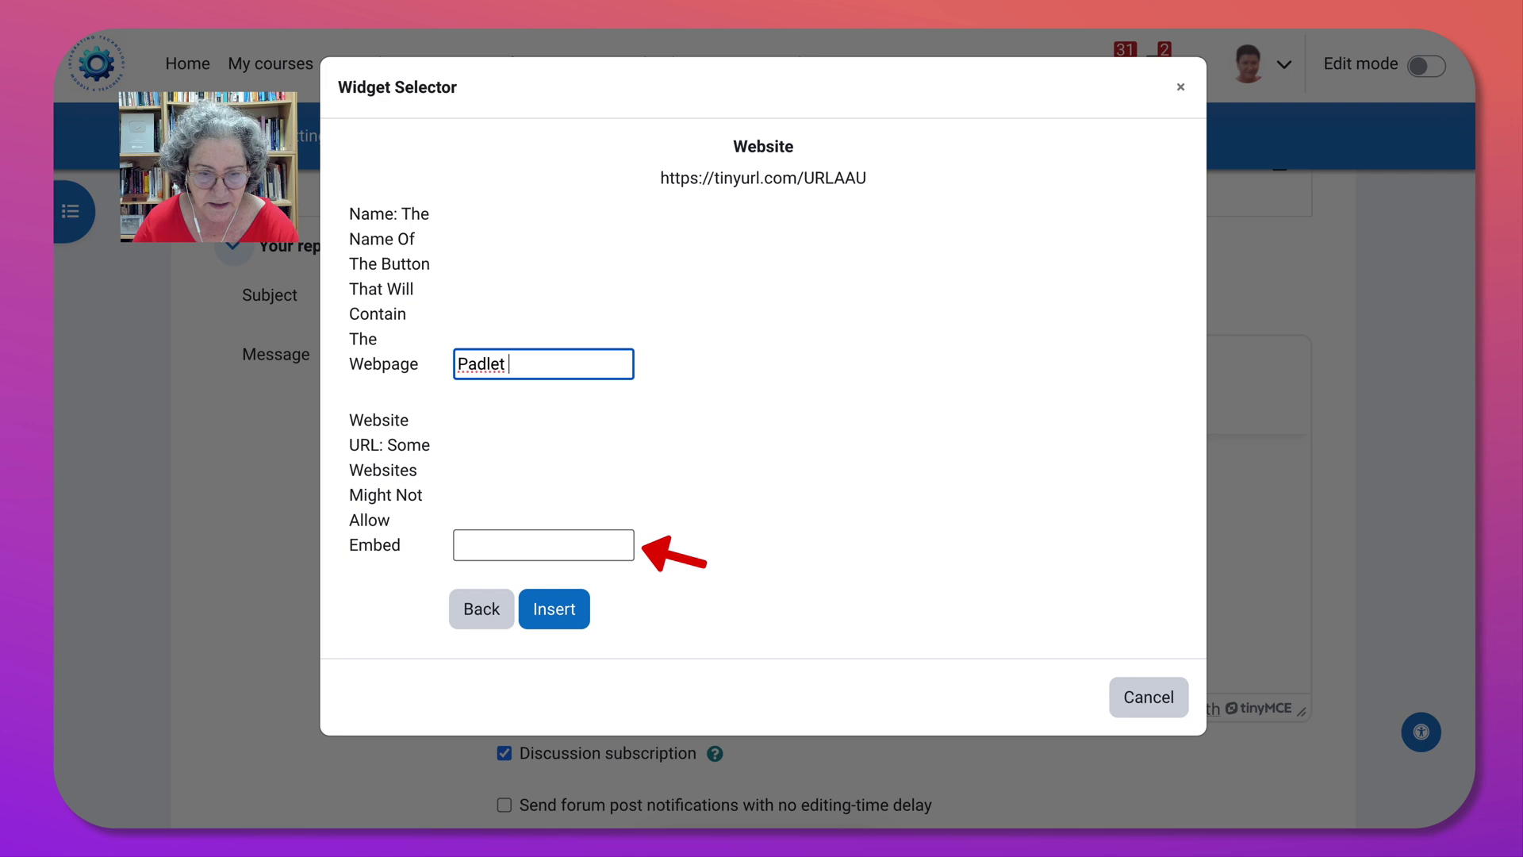
left_click(542, 545)
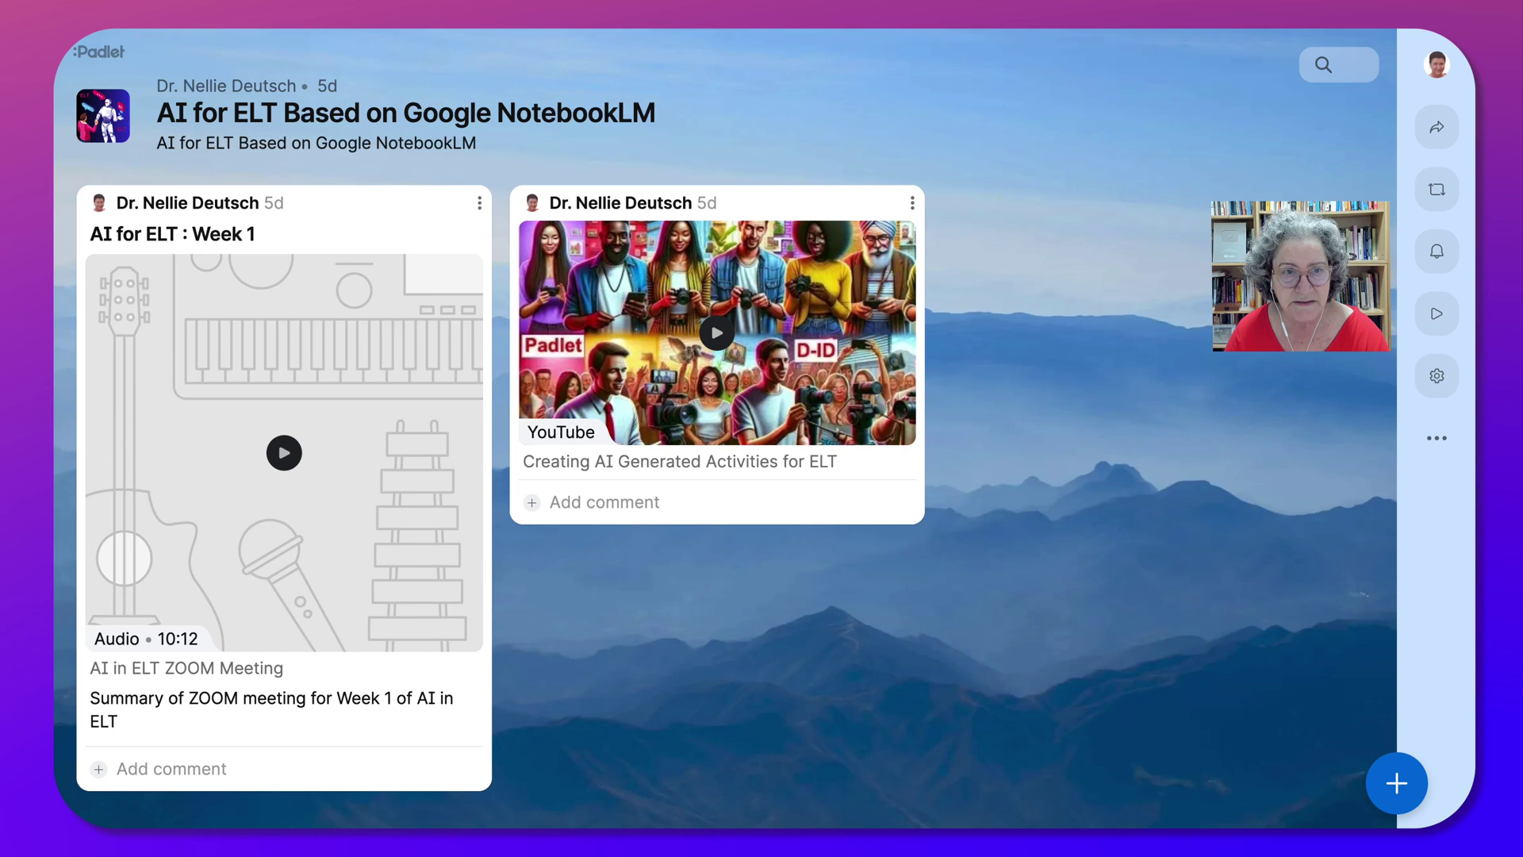
right_click(394, 30)
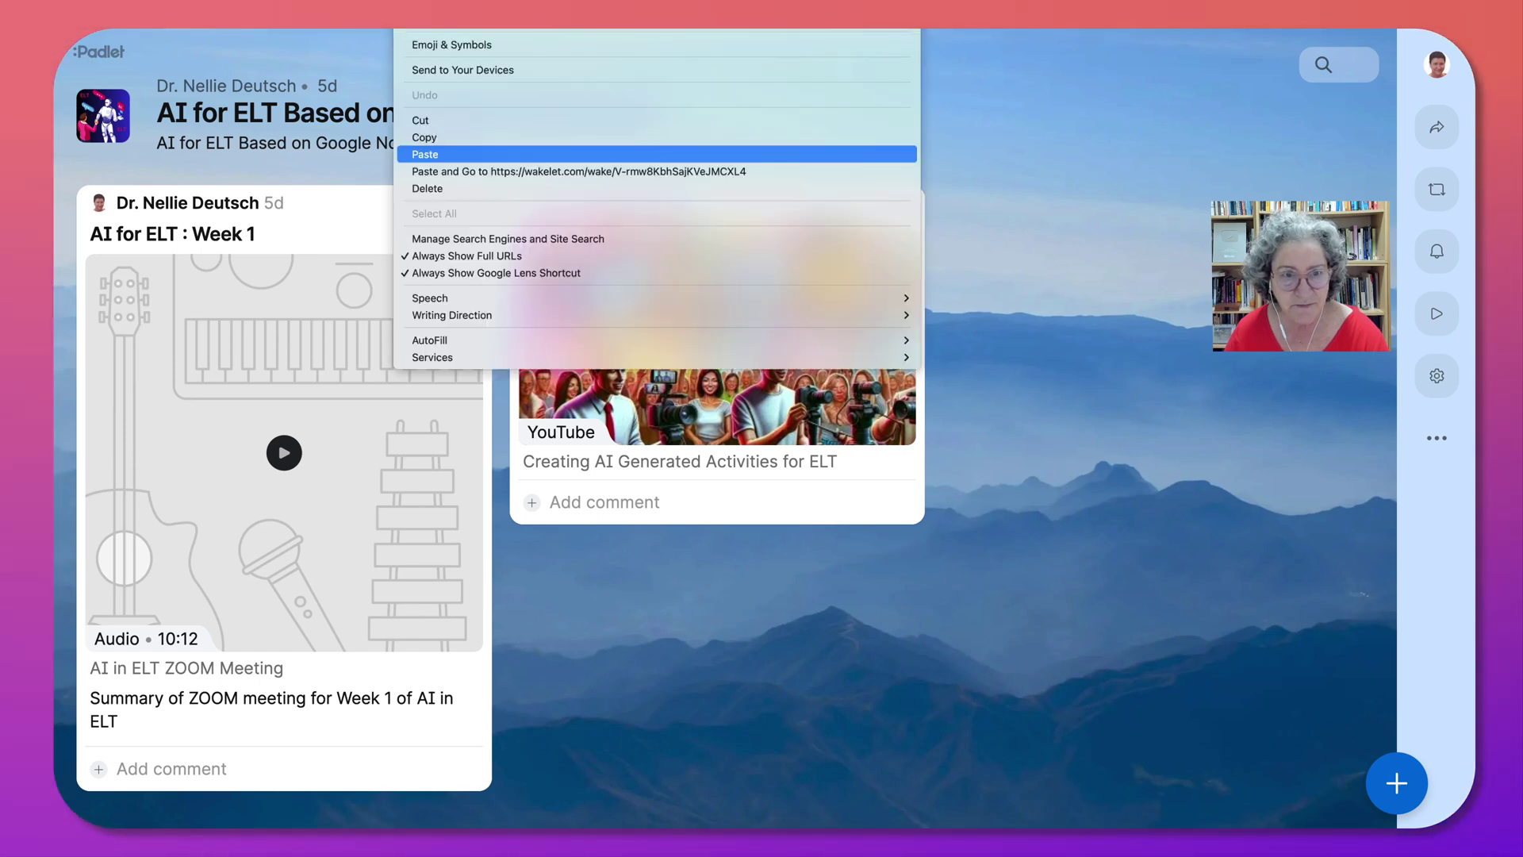
left_click(424, 138)
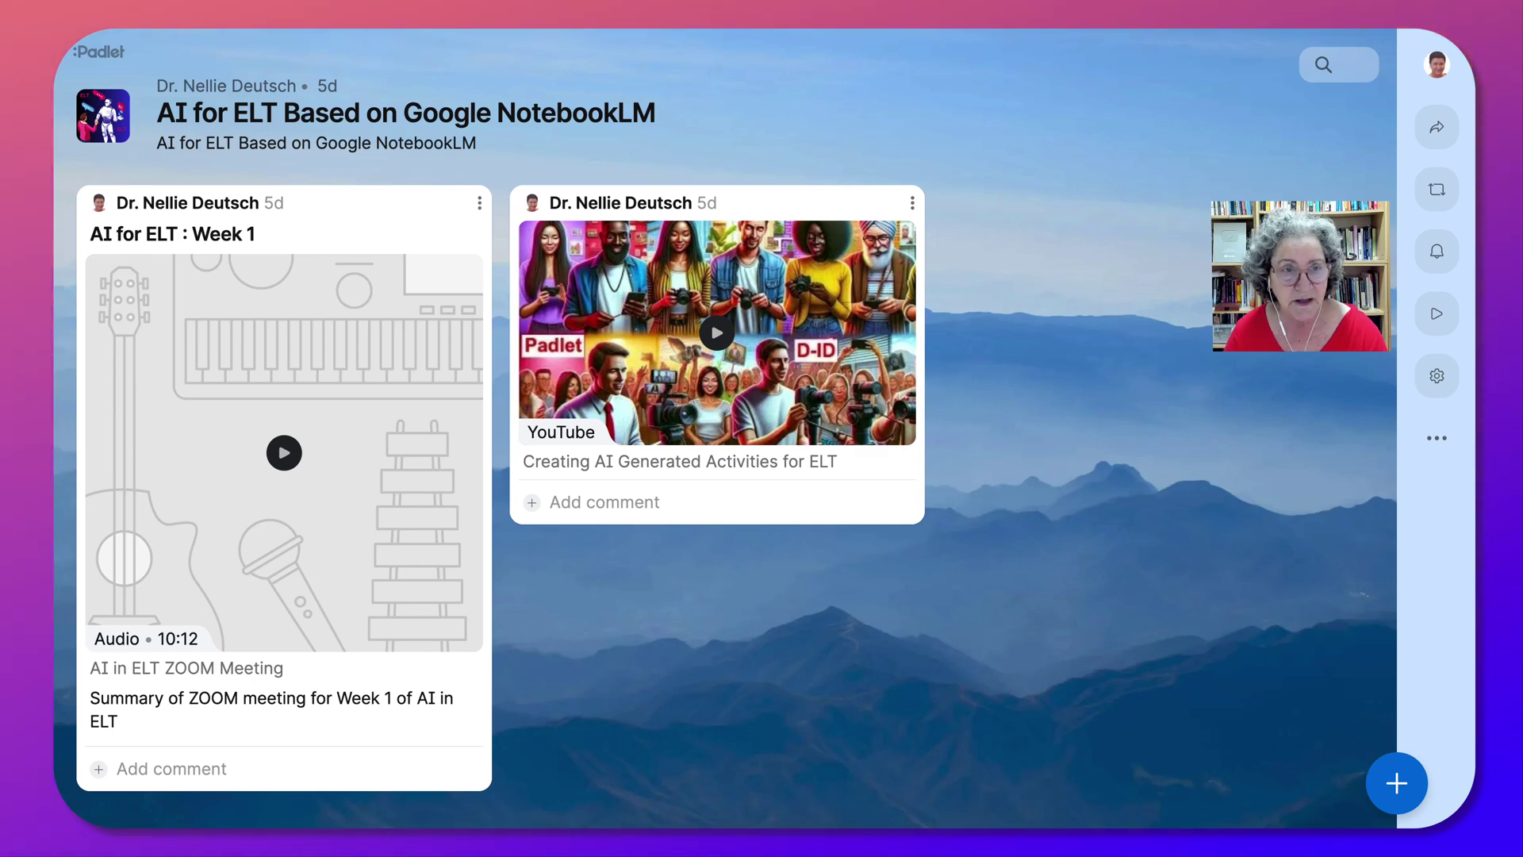
key("ctrl+shift+Tab")
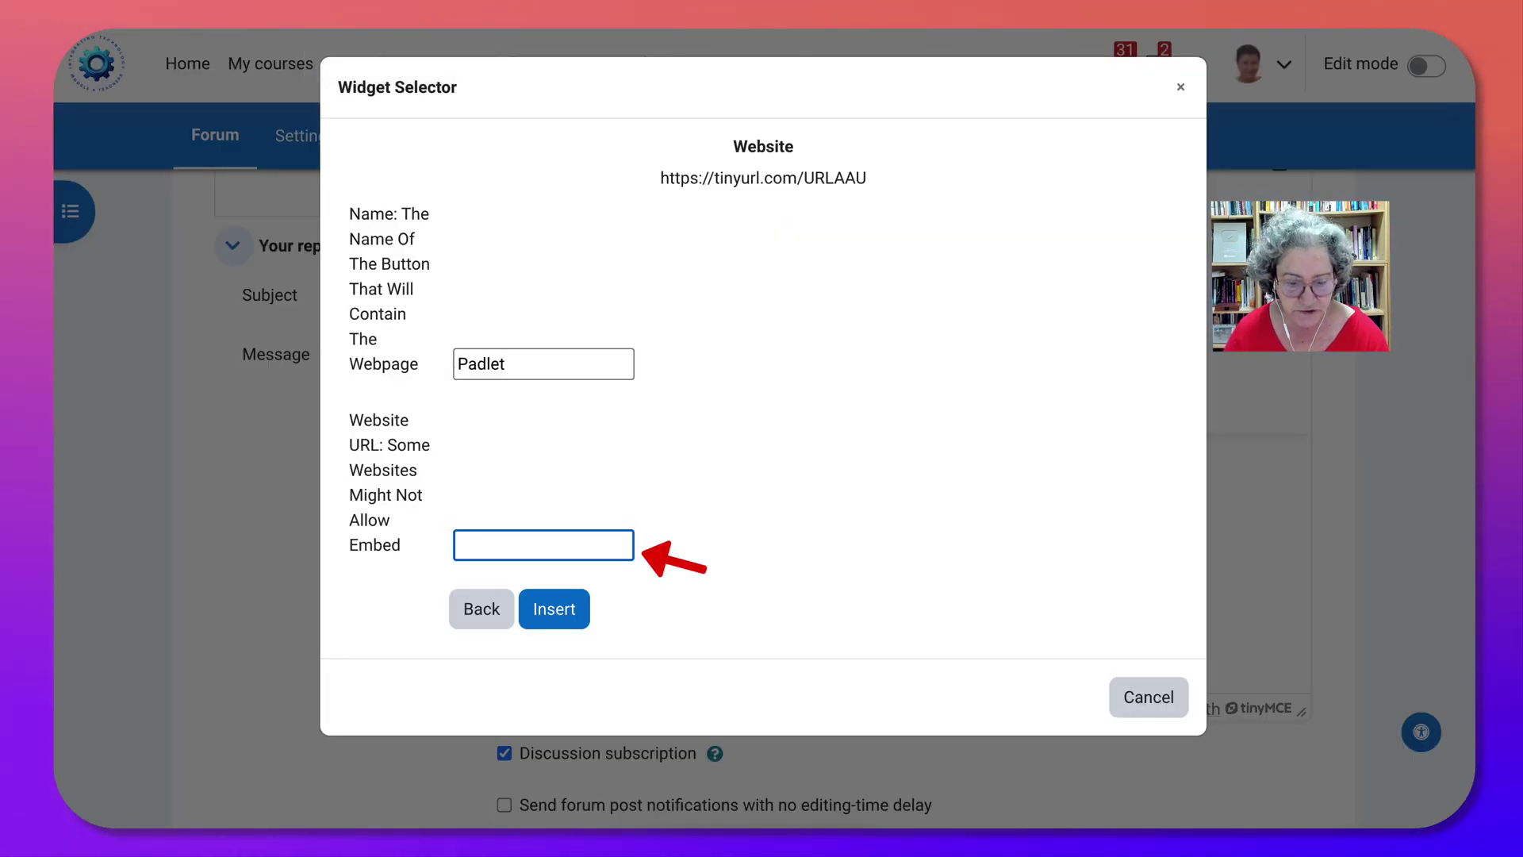
left_click(557, 615)
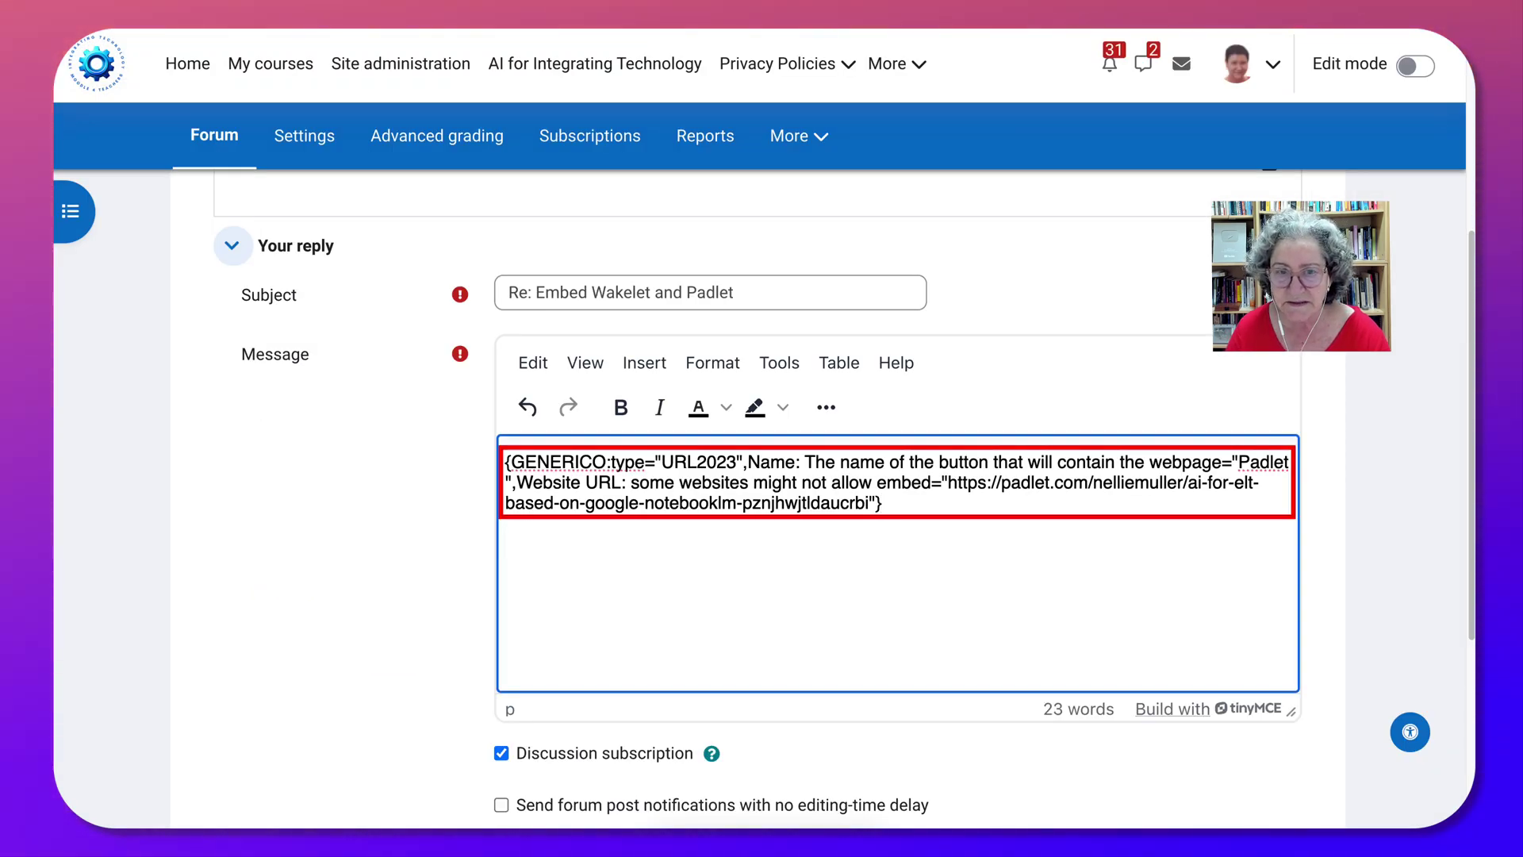
Open a second Generico Website widget for the reply, following the inserted Padlet code.
left_click(644, 363)
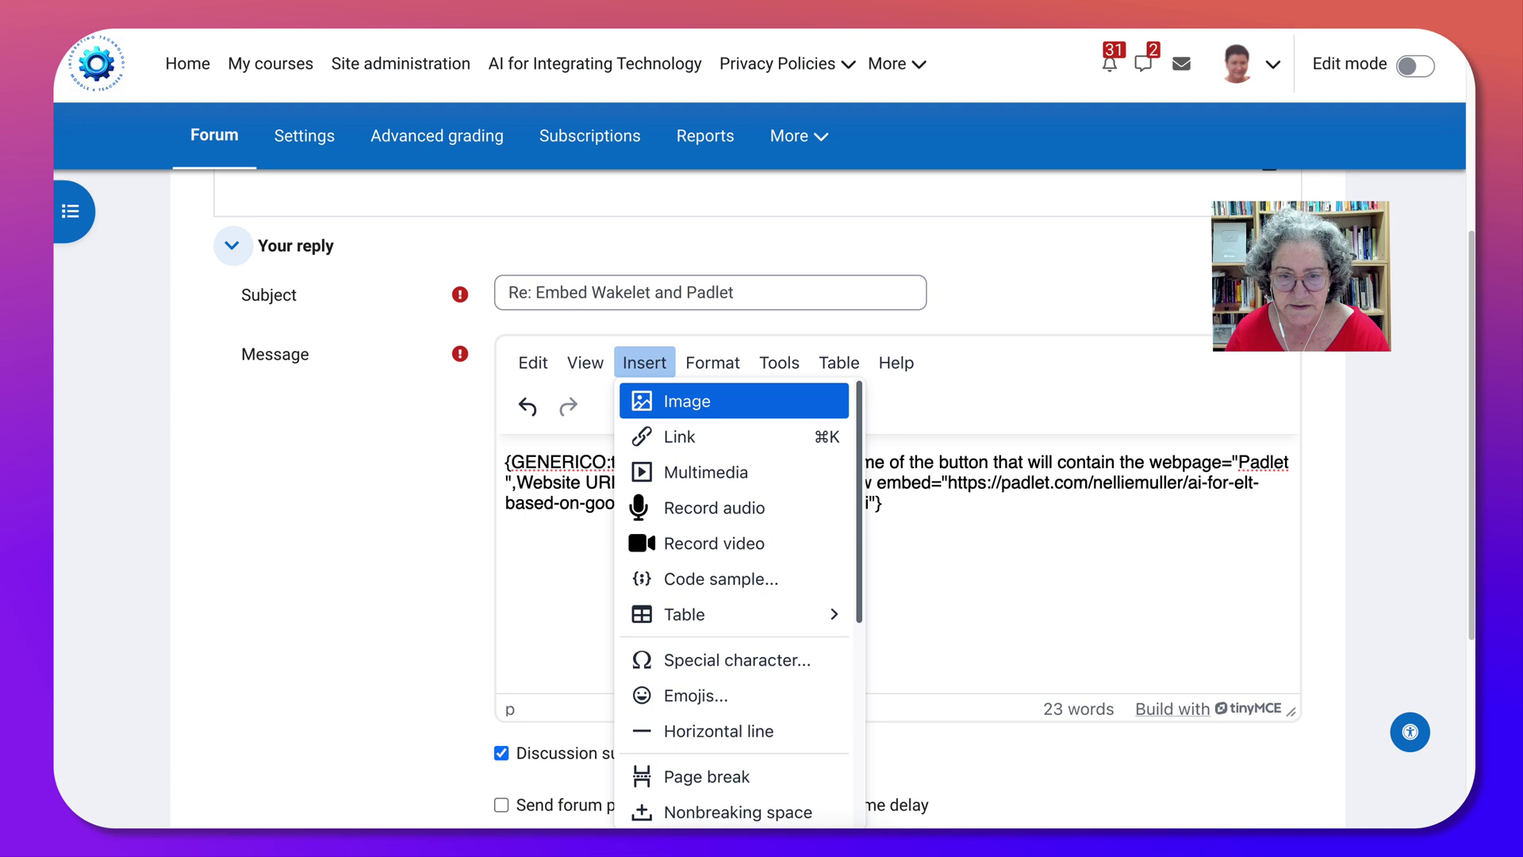
key("Down")
key("Down")
key("Down")
key("Down")
key("Down")
key("Down")
key("Down")
key("Down")
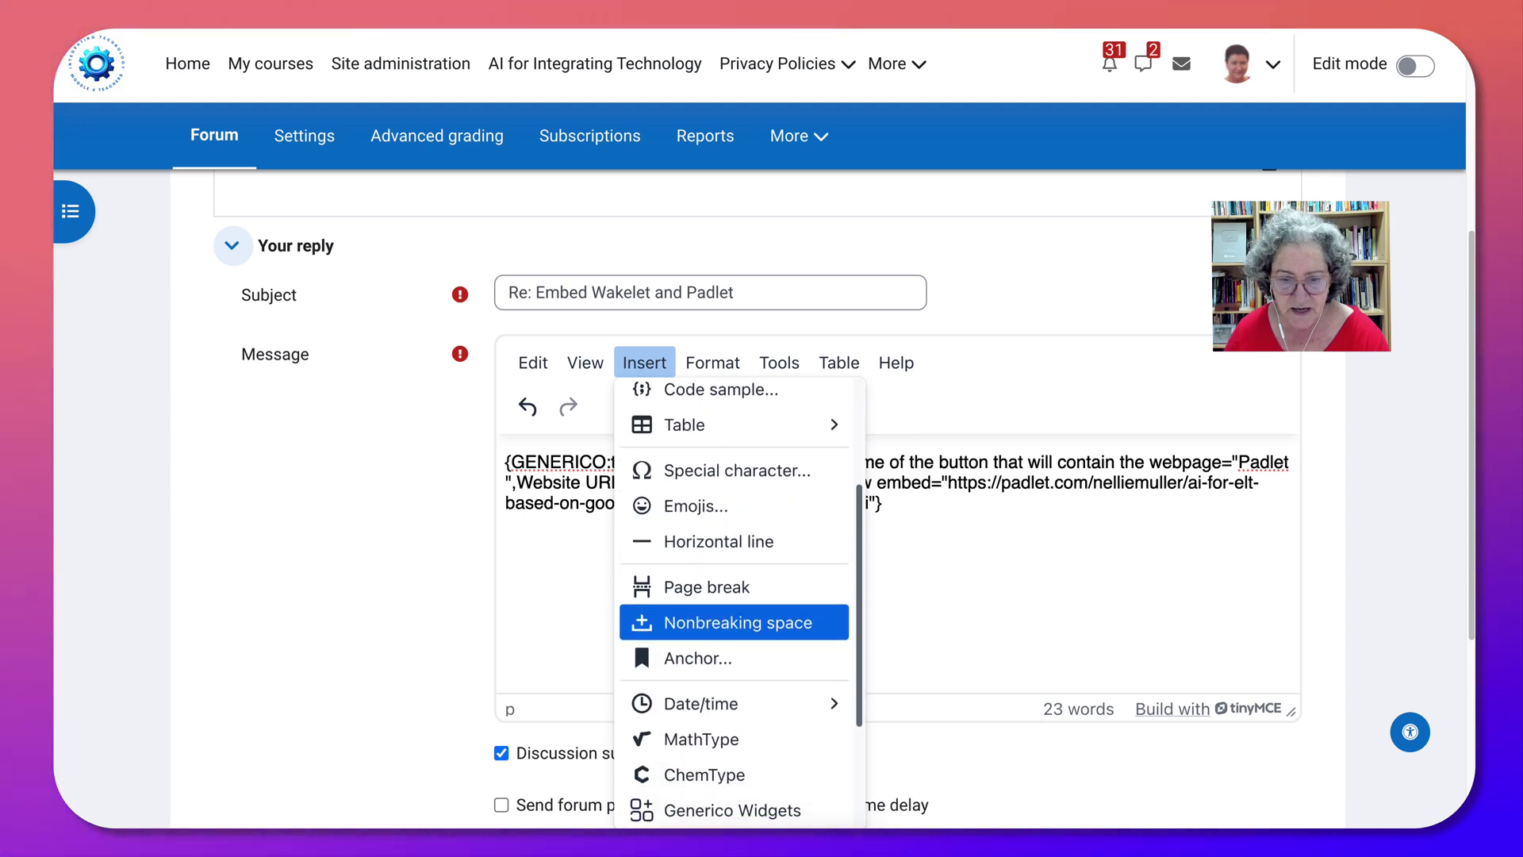
key("Return")
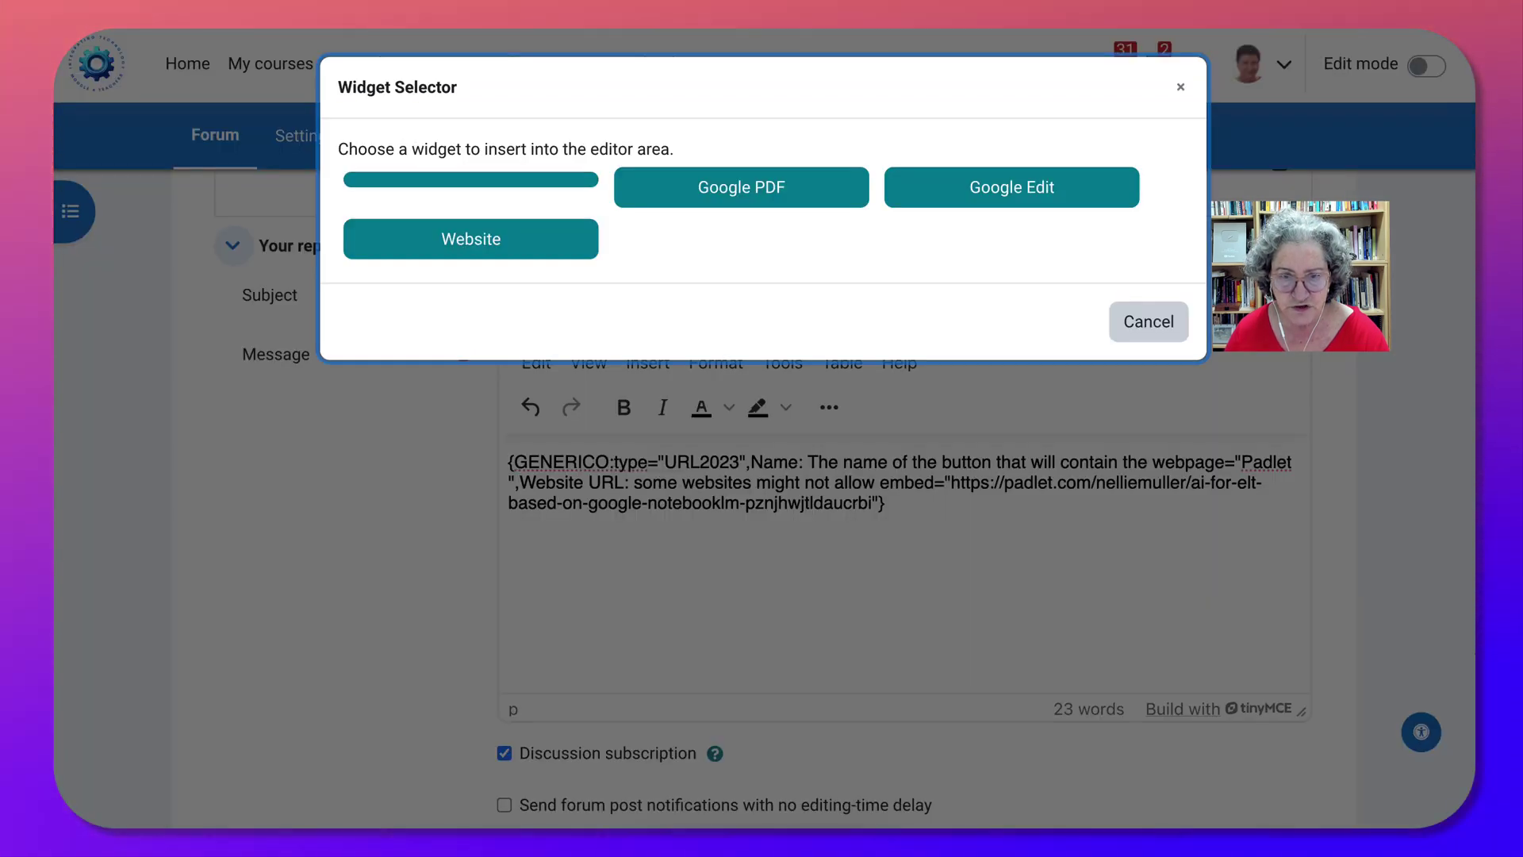
left_click(470, 239)
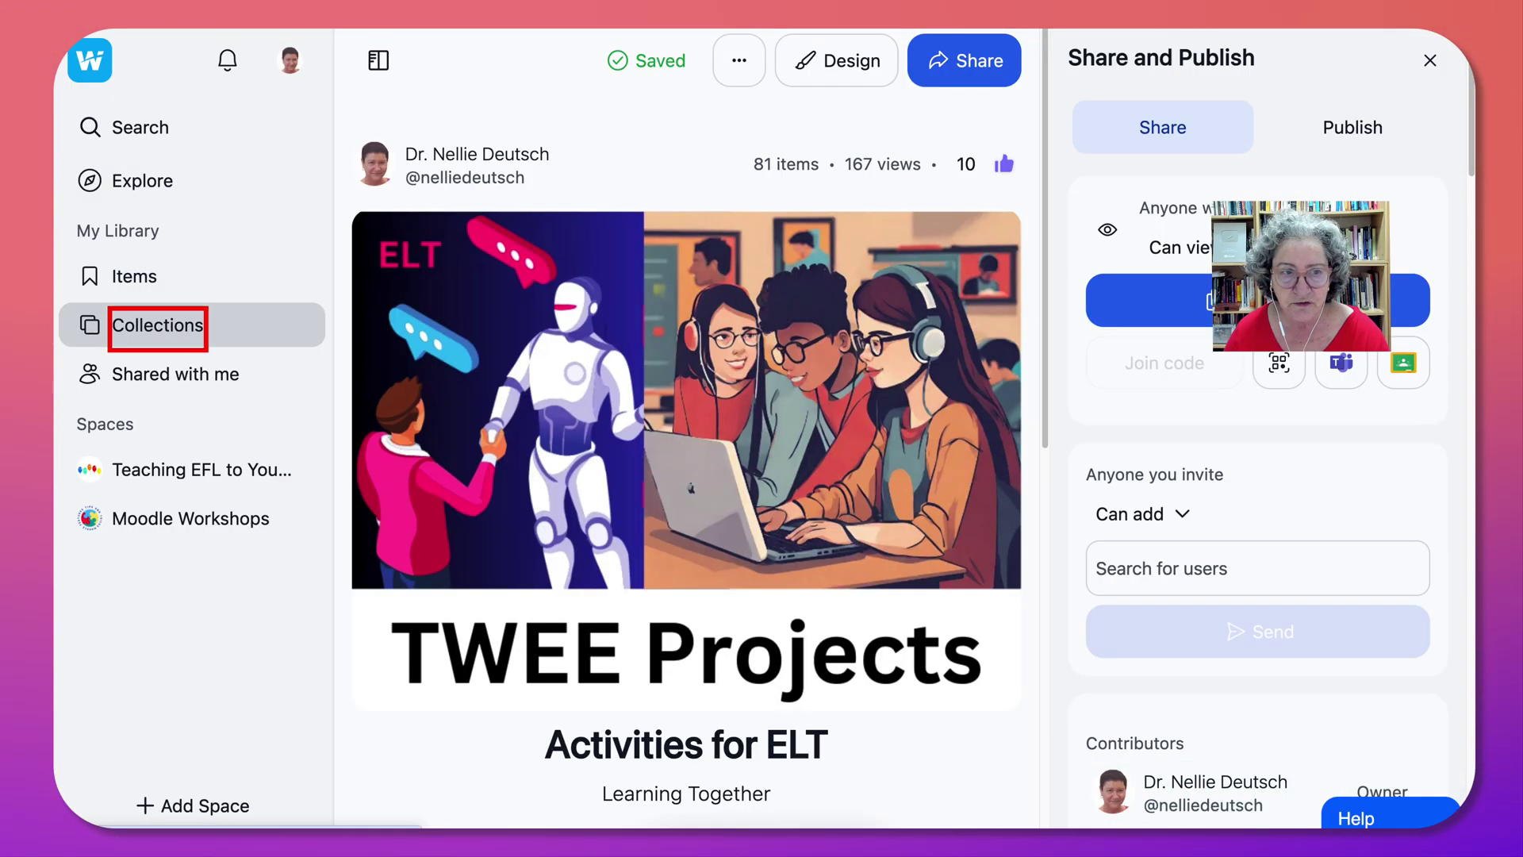
Switch to Wakelet and look through the list of collections in the library.
left_click(191, 324)
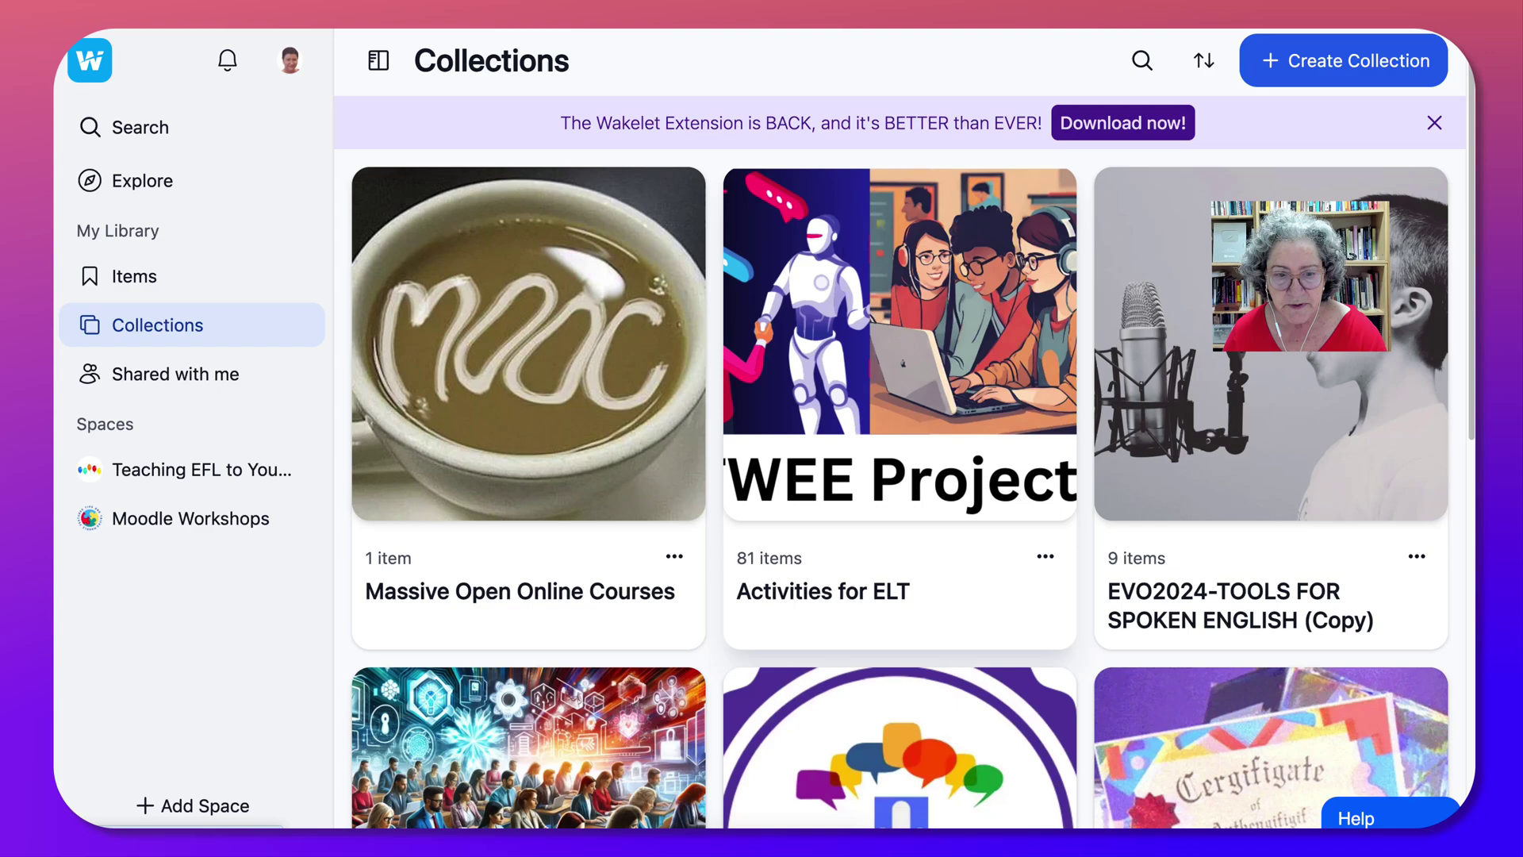
scroll(904, 444, "down", 3)
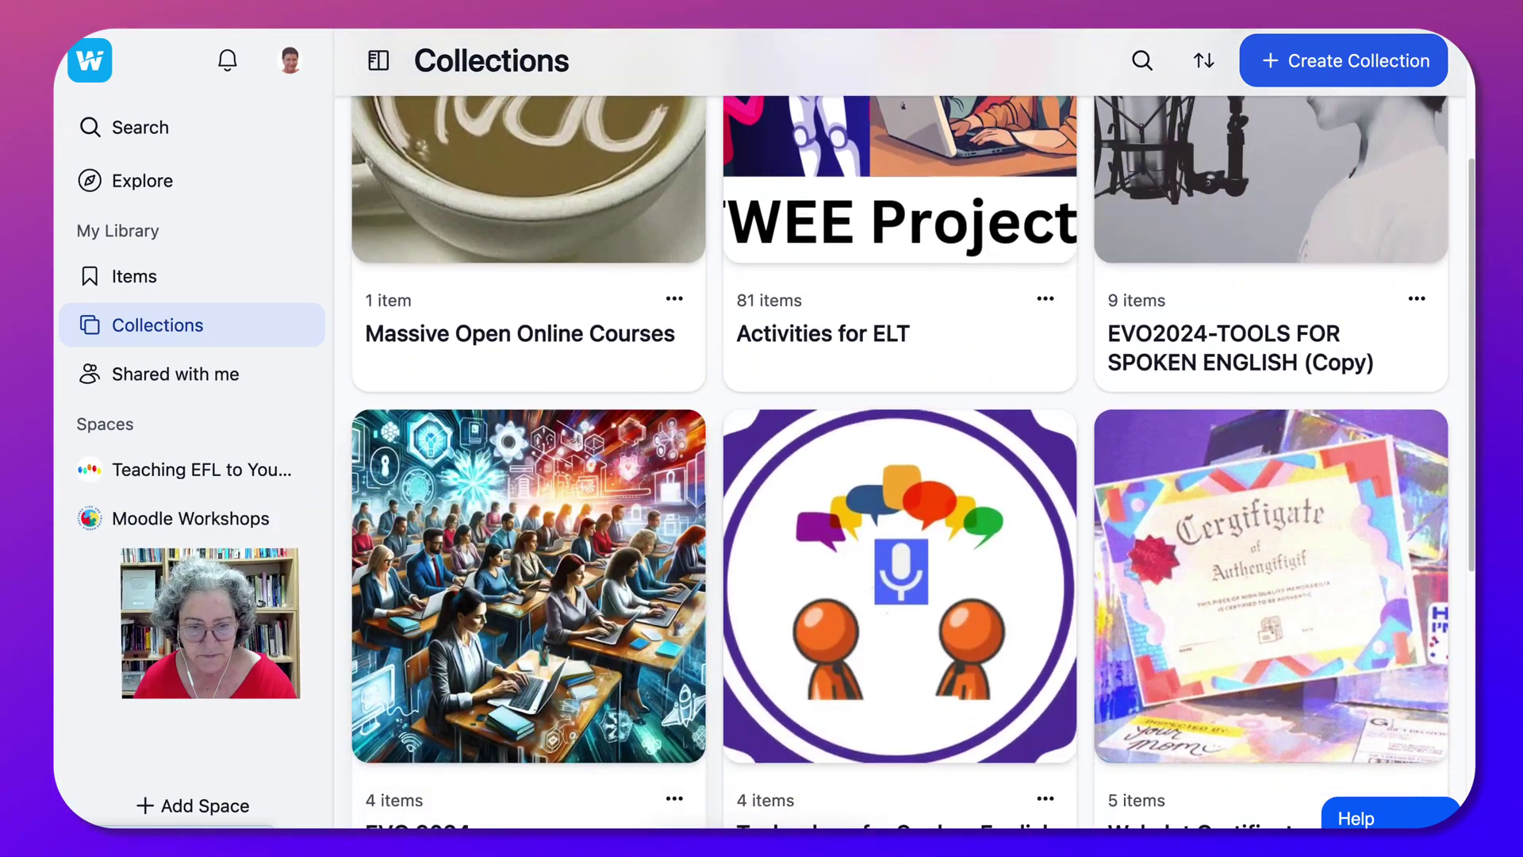
scroll(905, 444, "down", 2)
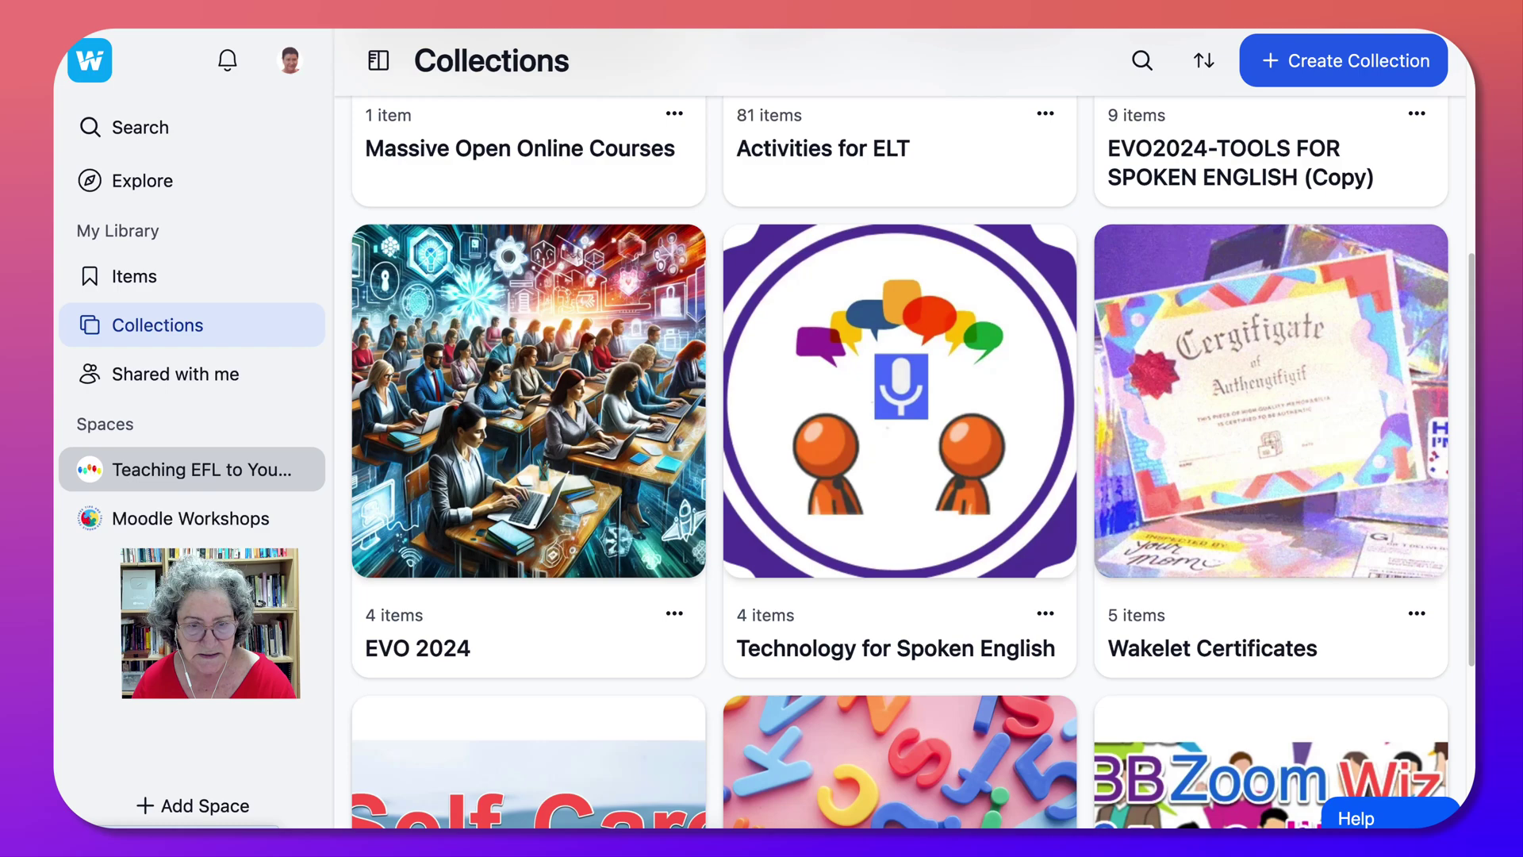
scroll(904, 444, "up", 5)
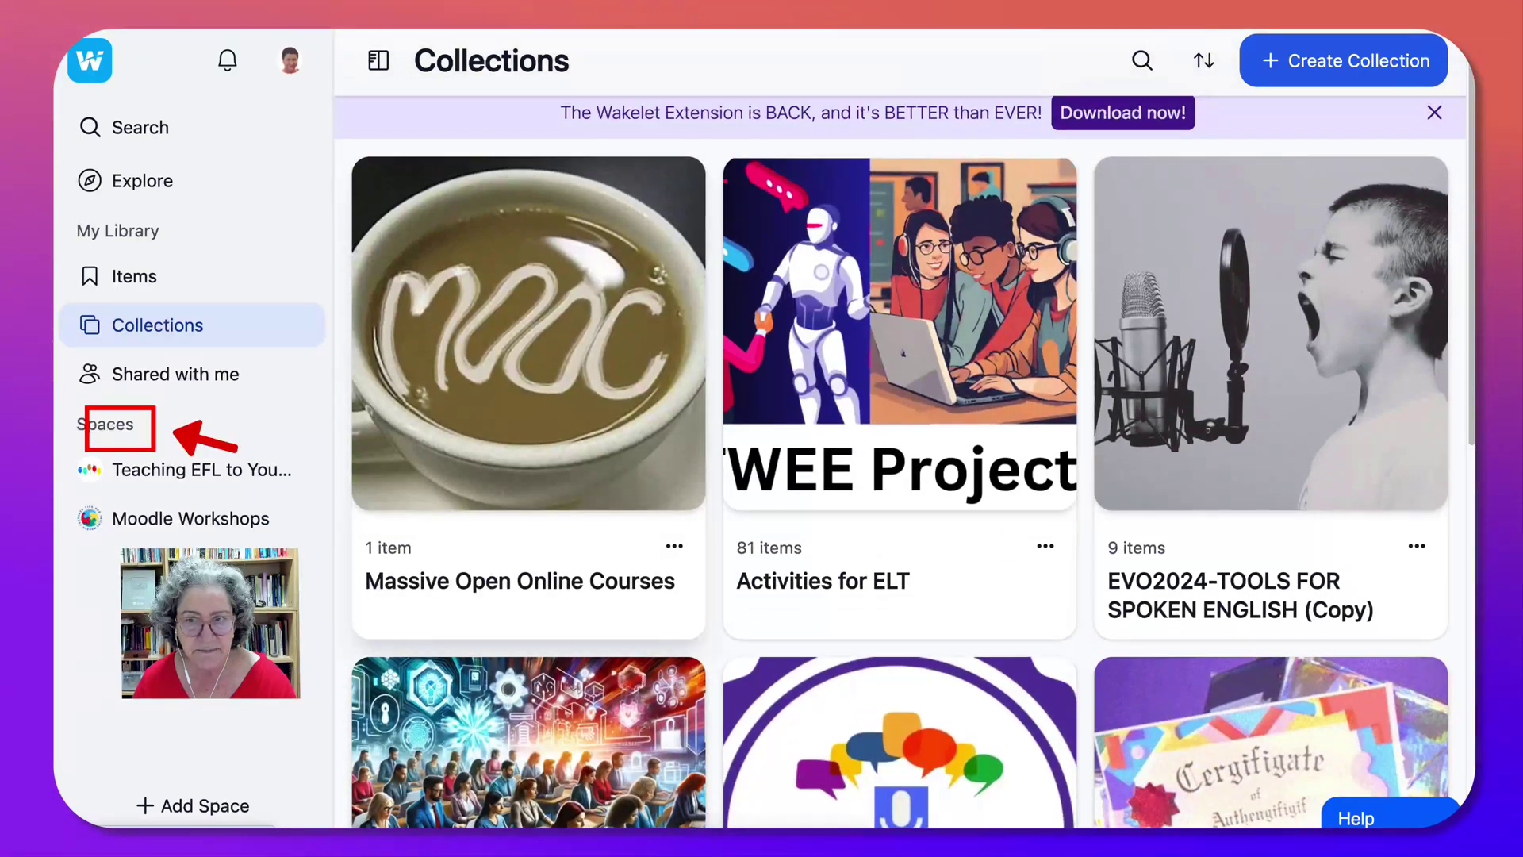
scroll(904, 444, "down", 3)
scroll(904, 445, "up", 4)
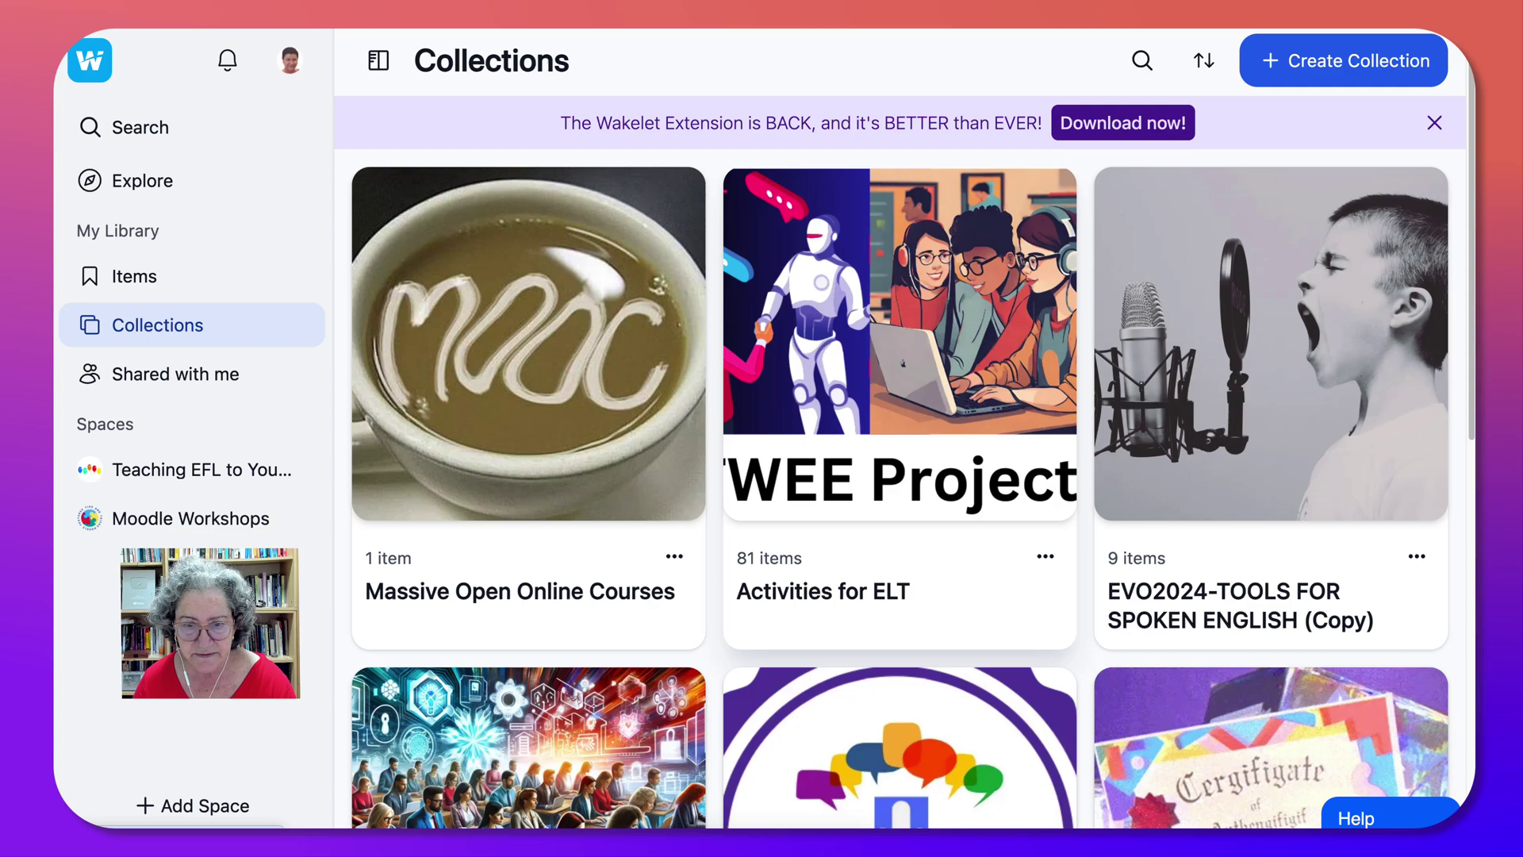
Open the Activities for ELT collection and look through its columns of participants' work.
left_click(900, 397)
scroll(904, 444, "down", 6)
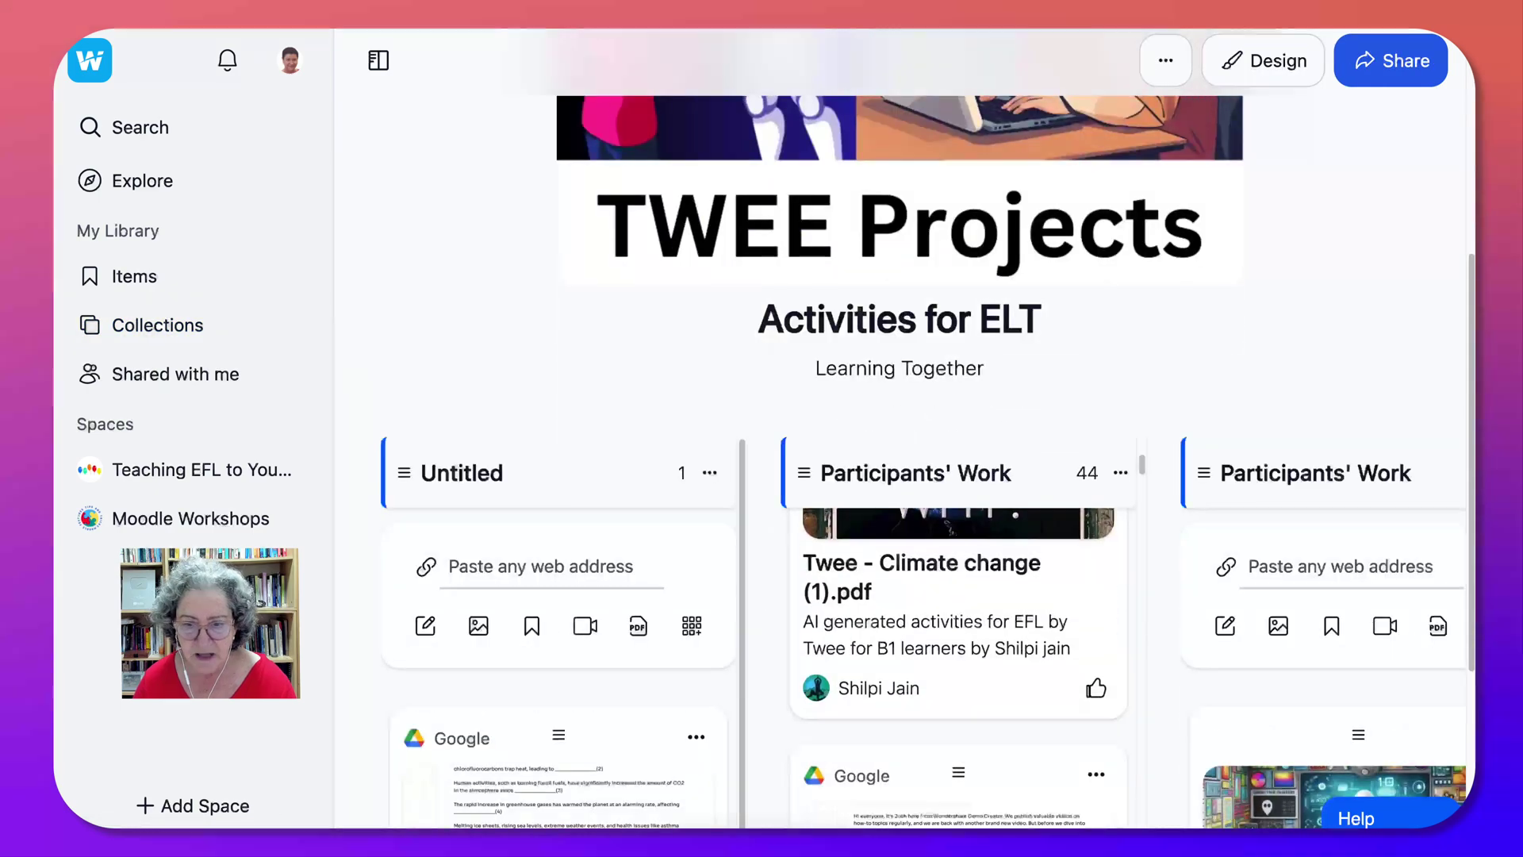
scroll(904, 444, "down", 3)
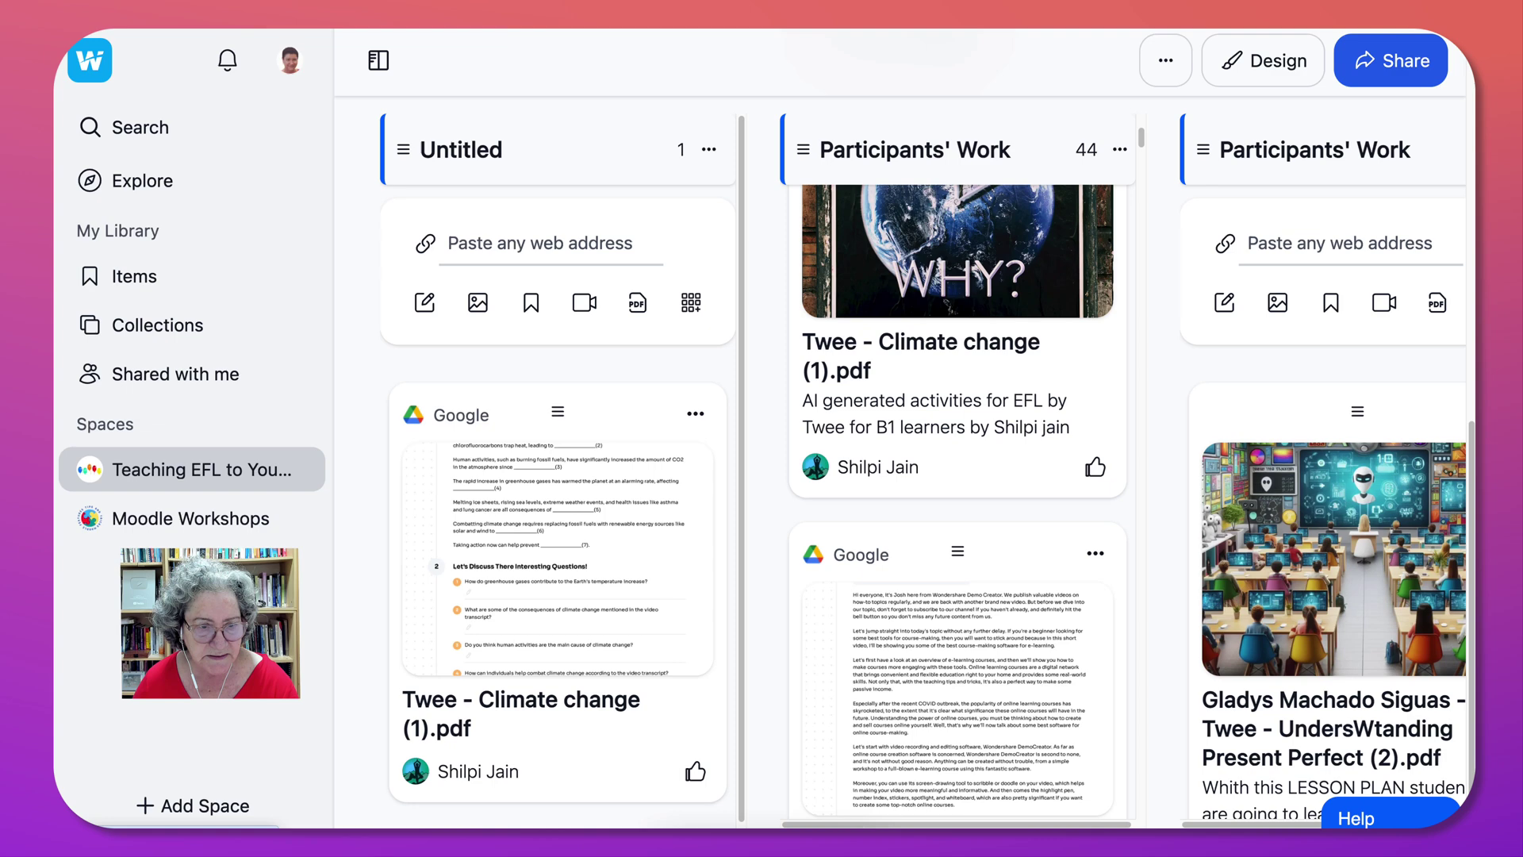
Copy the view link of the Week 4 Board Games 2024 collection from the Teaching EFL to Young Learners space.
left_click(191, 468)
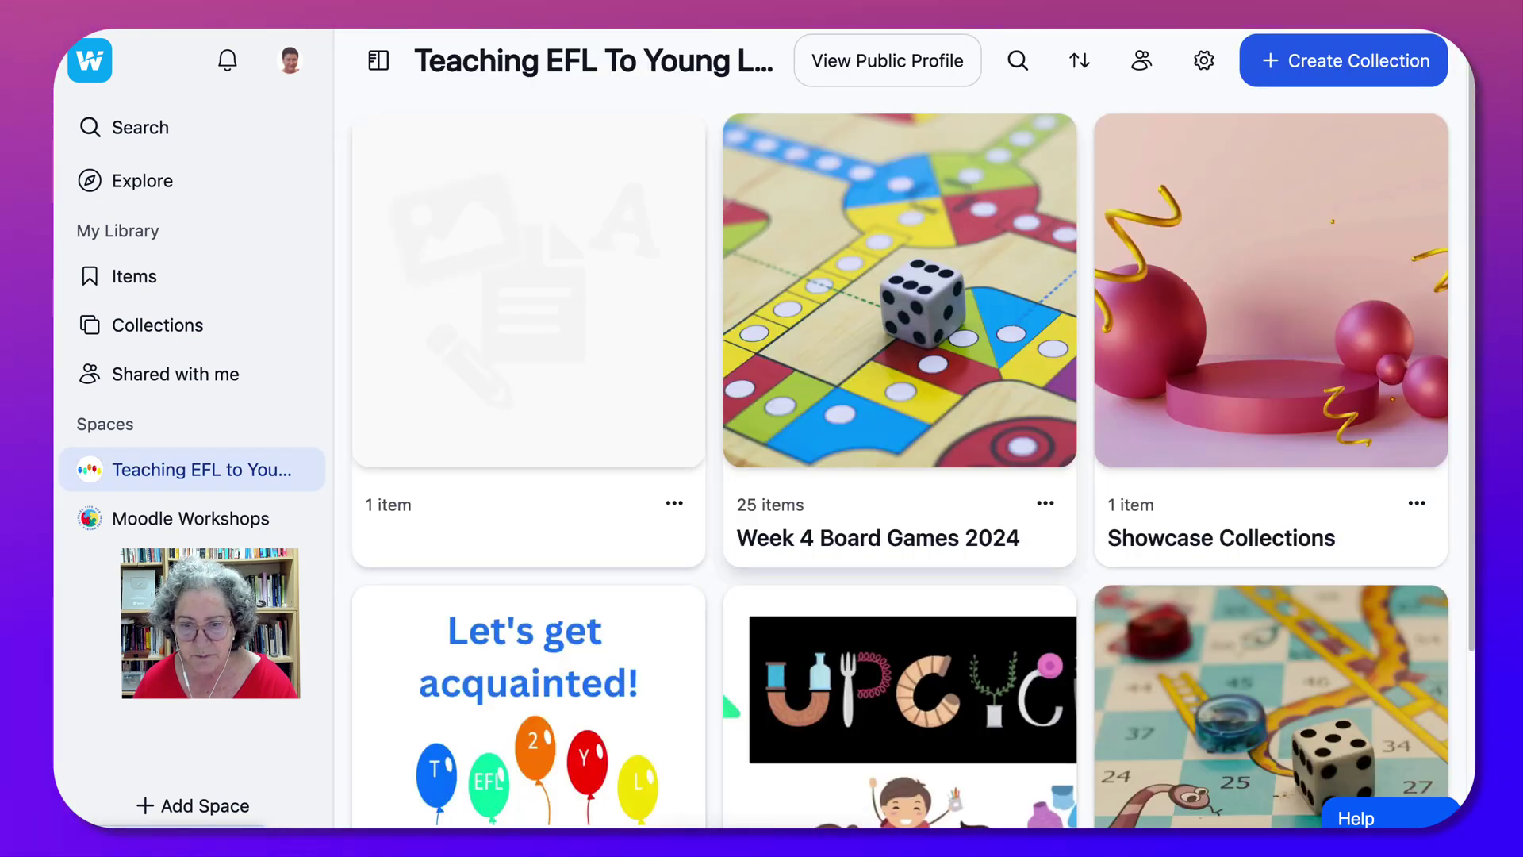
scroll(720, 544, "down", 2)
scroll(720, 544, "down", 2)
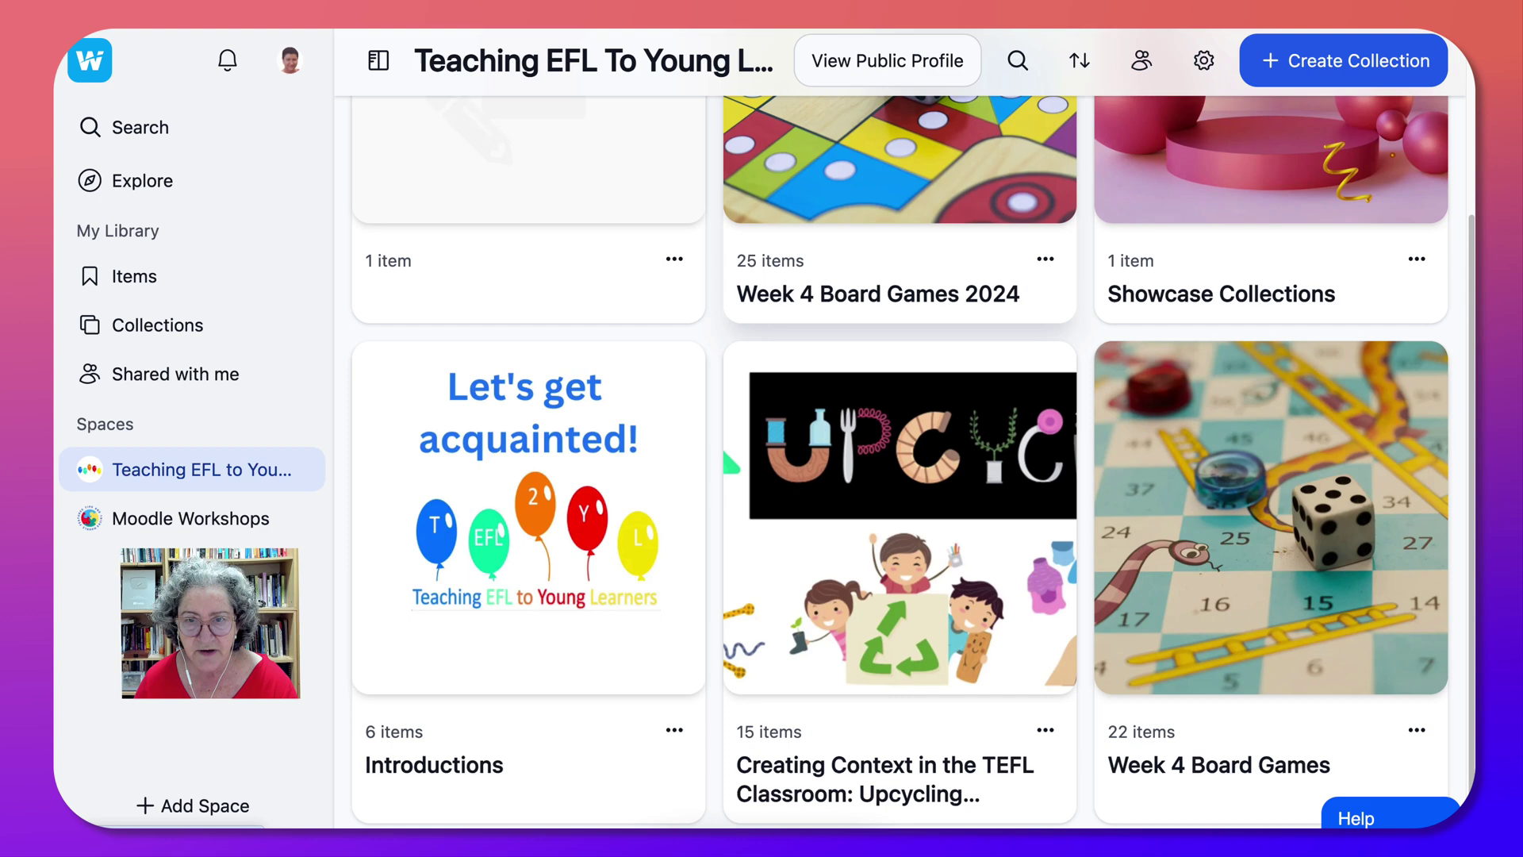
scroll(899, 238, "up", 3)
left_click(899, 238)
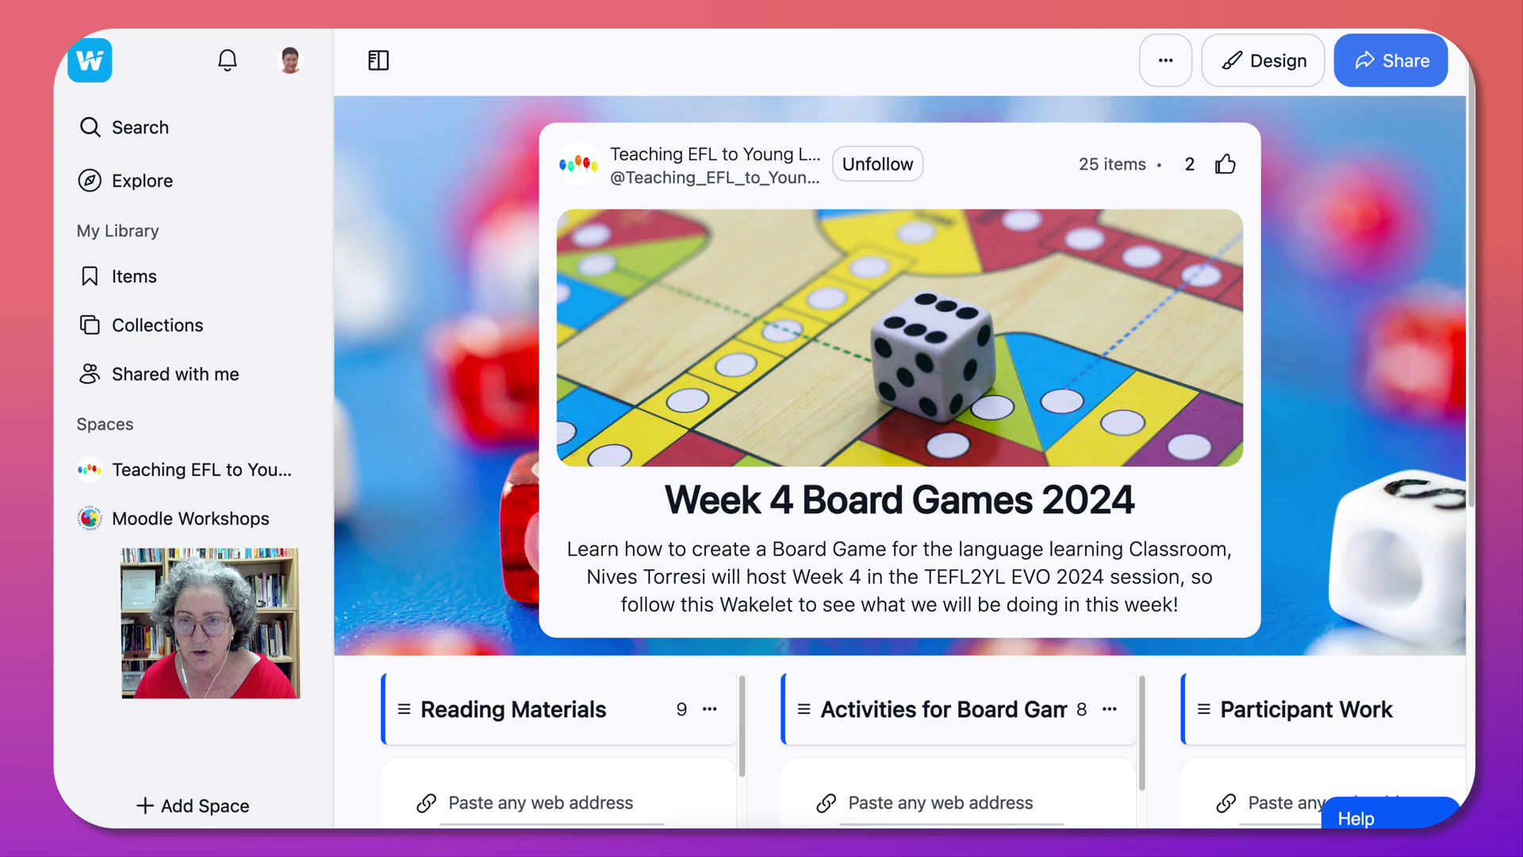
left_click(1392, 60)
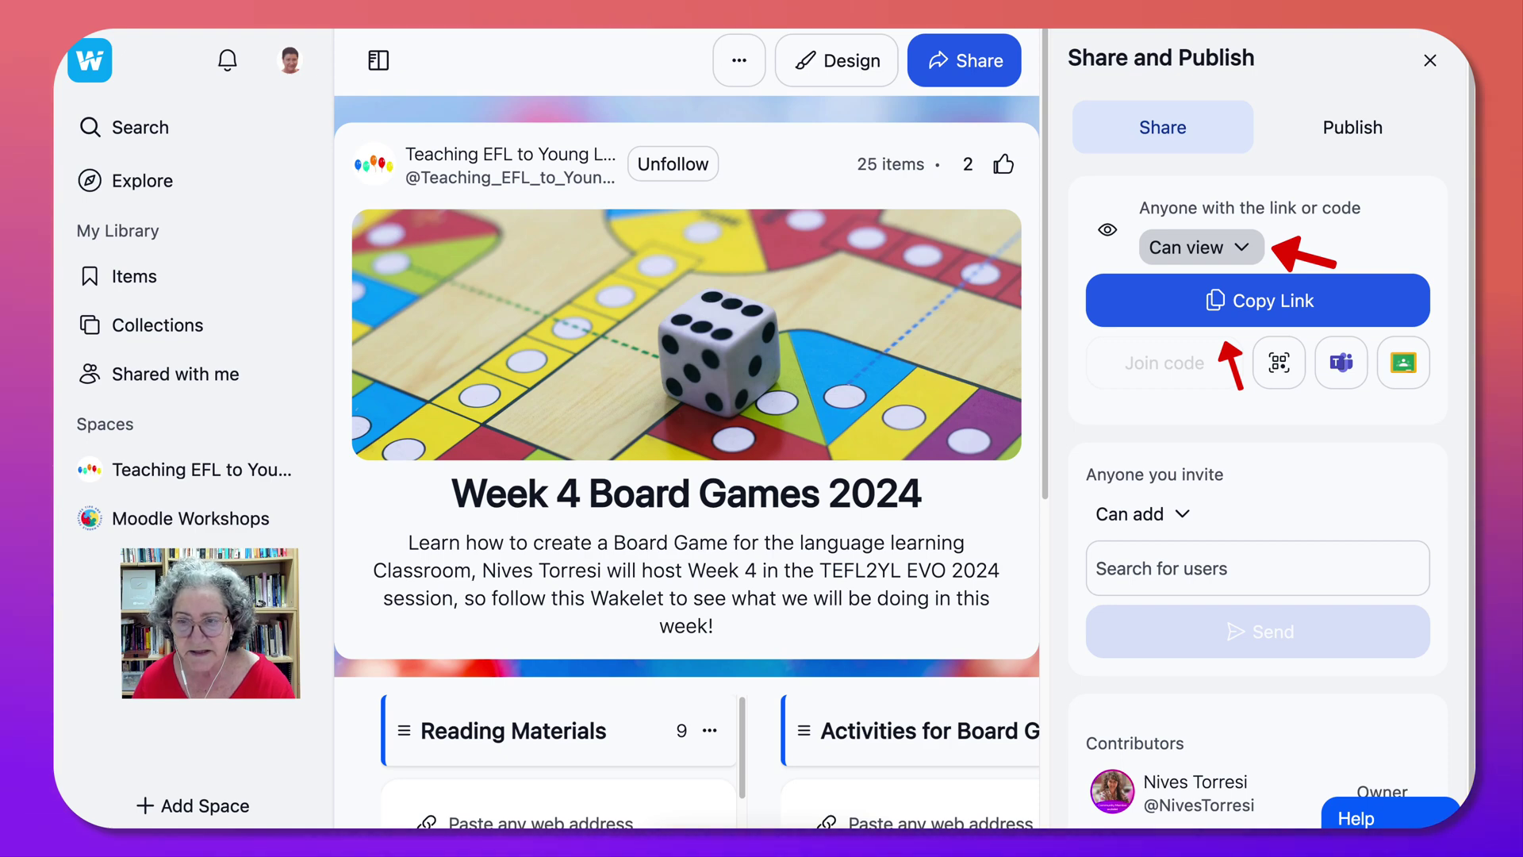
left_click(1257, 299)
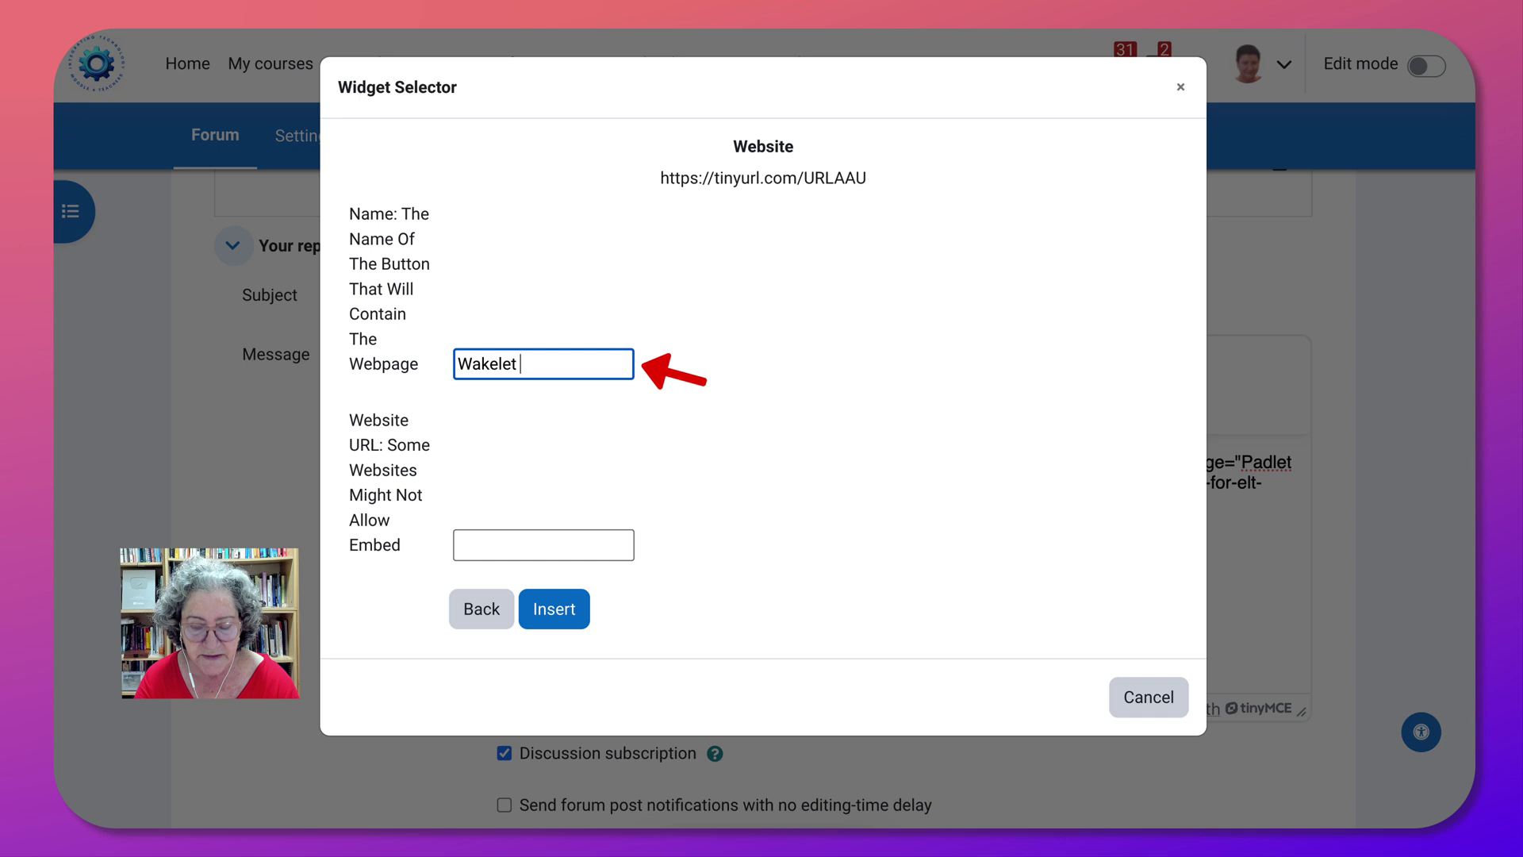
Back in Moodle, insert the Website widget into the reply with the name Wakelet Board Games and the copied Wakelet link.
type("Boar")
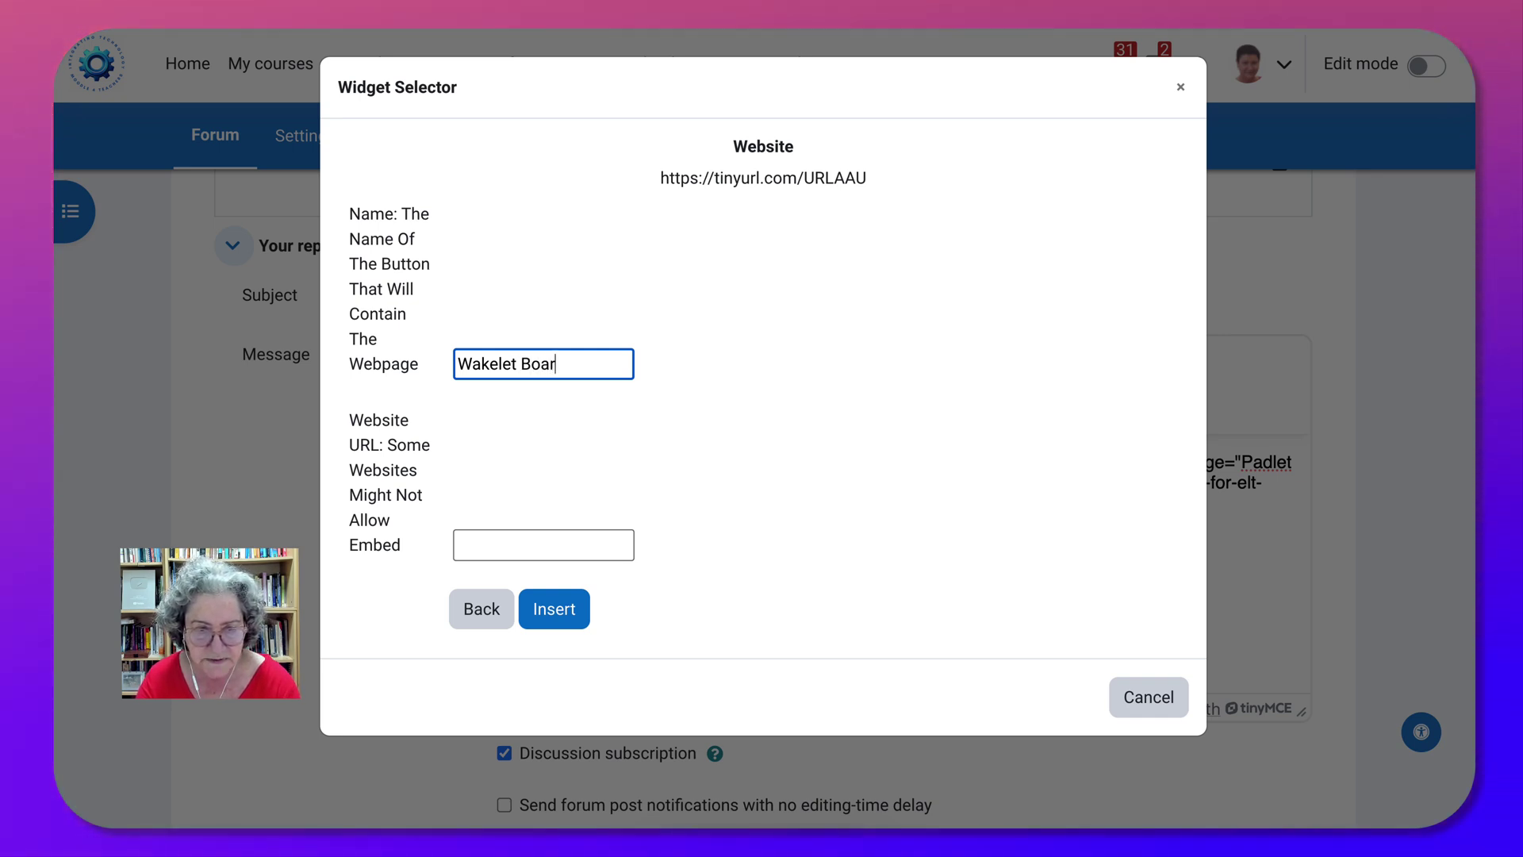
type("d Games")
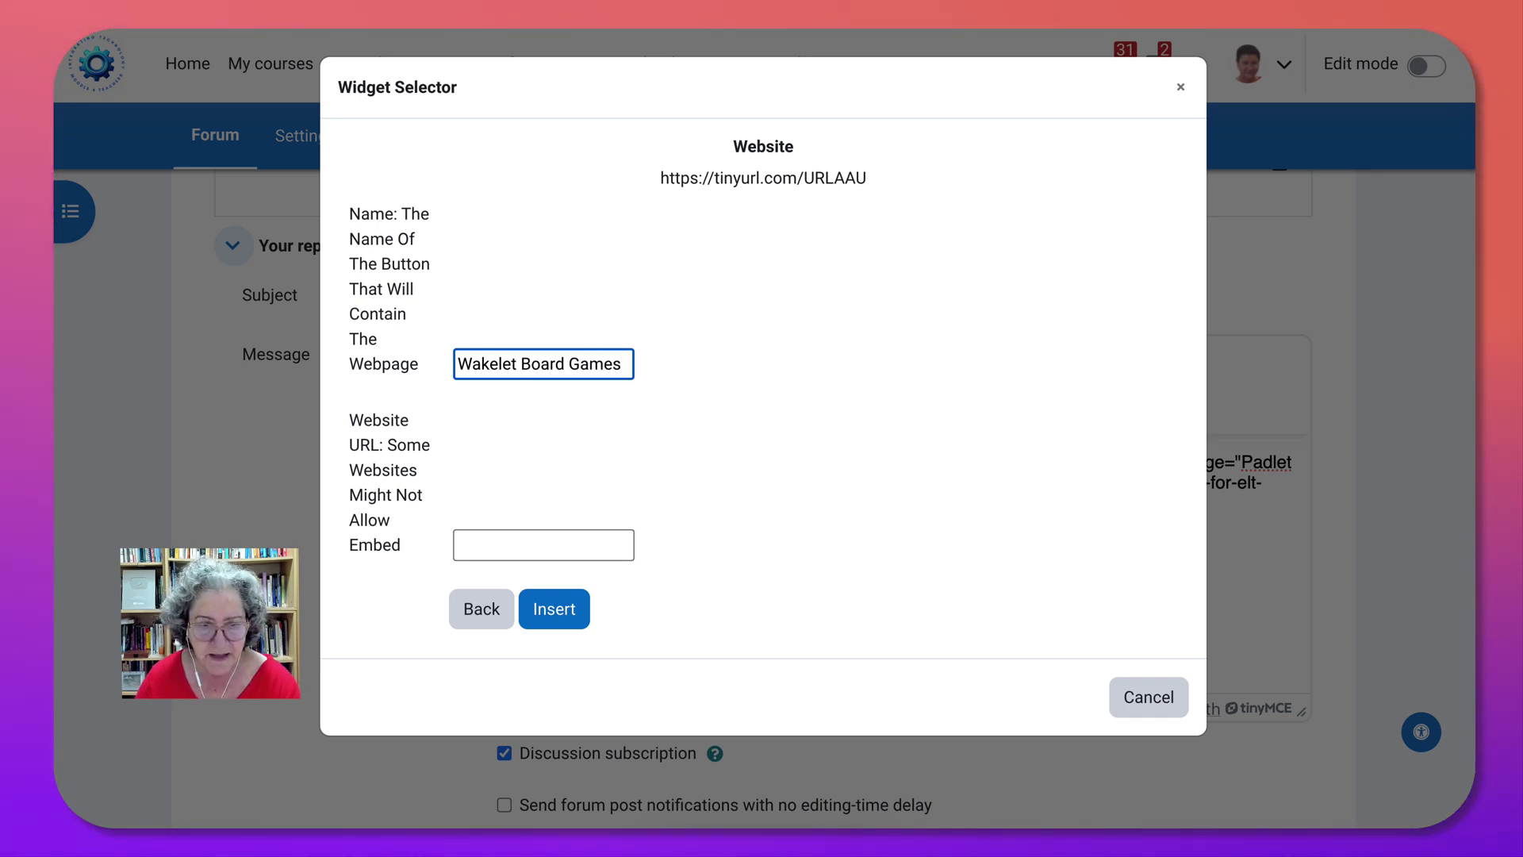
left_click(542, 545)
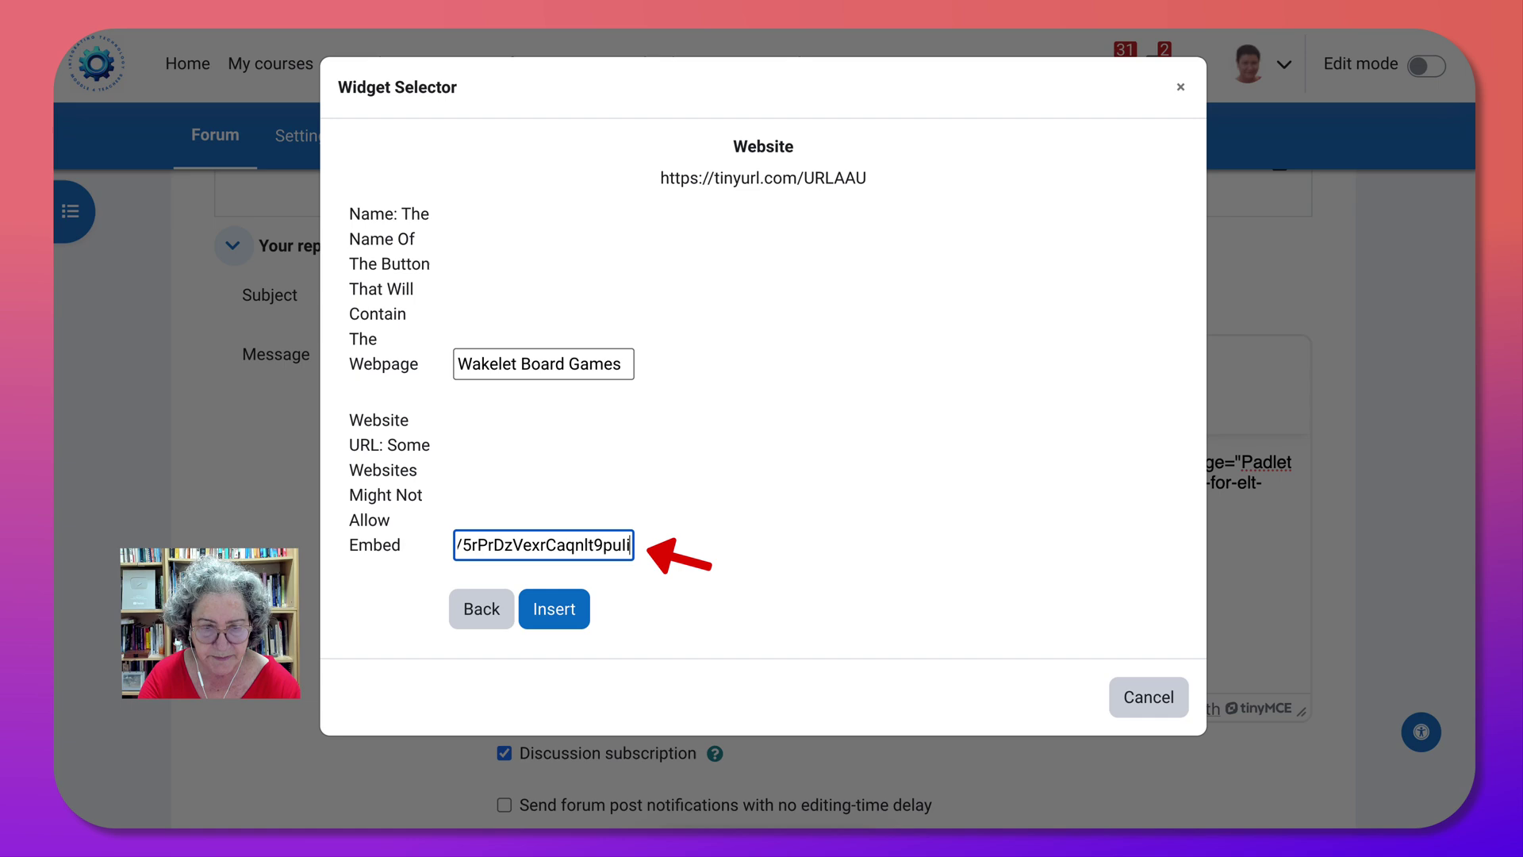
left_click(553, 608)
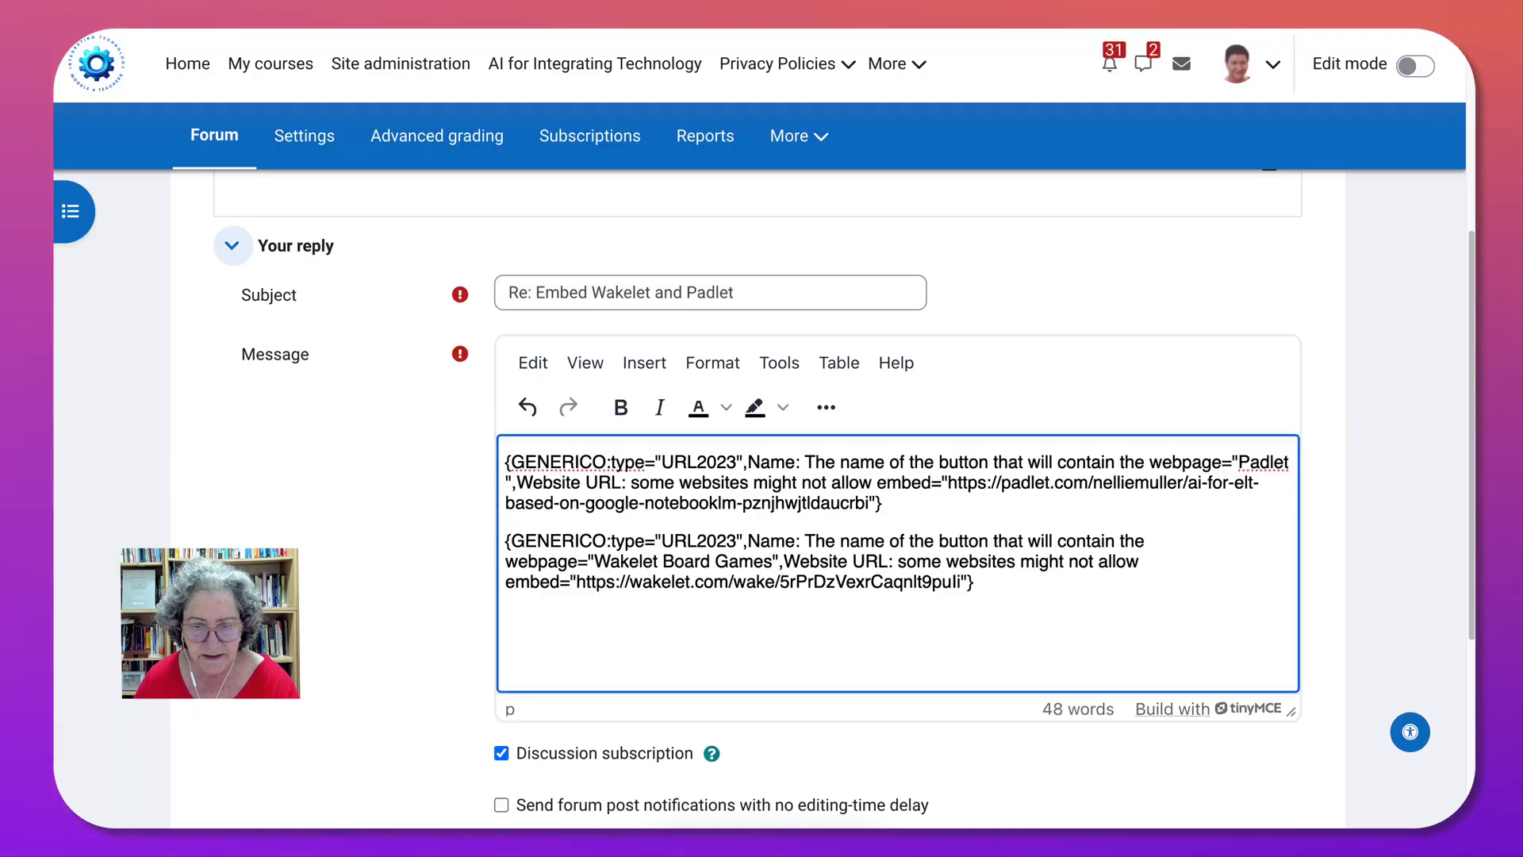
Post the reply to the forum and open the new Re: Embed Wakelet and Padlet post in the thread.
scroll(762, 492, "down", 3)
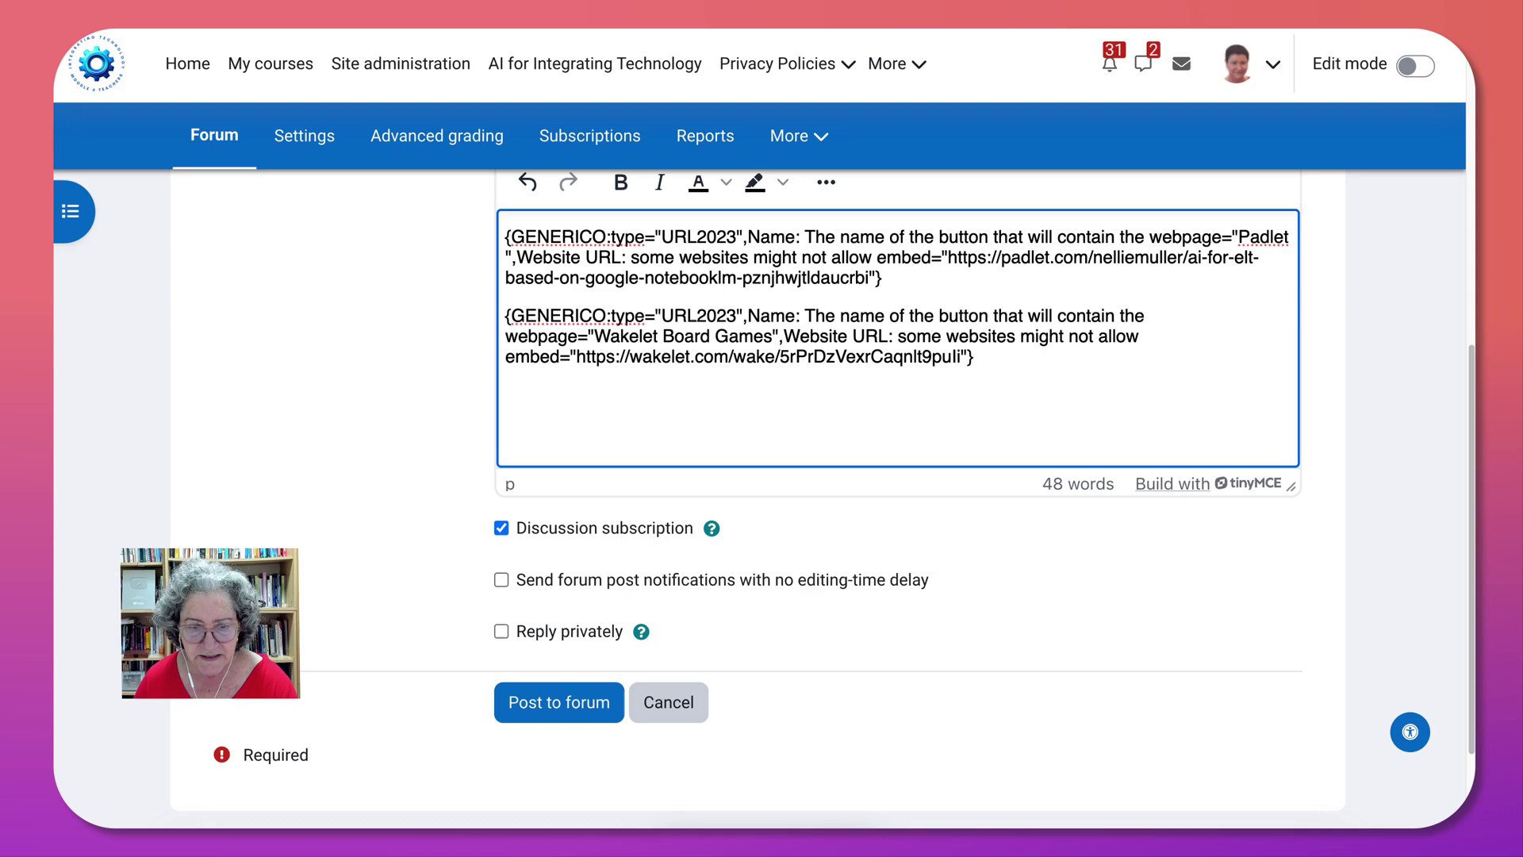
left_click(559, 702)
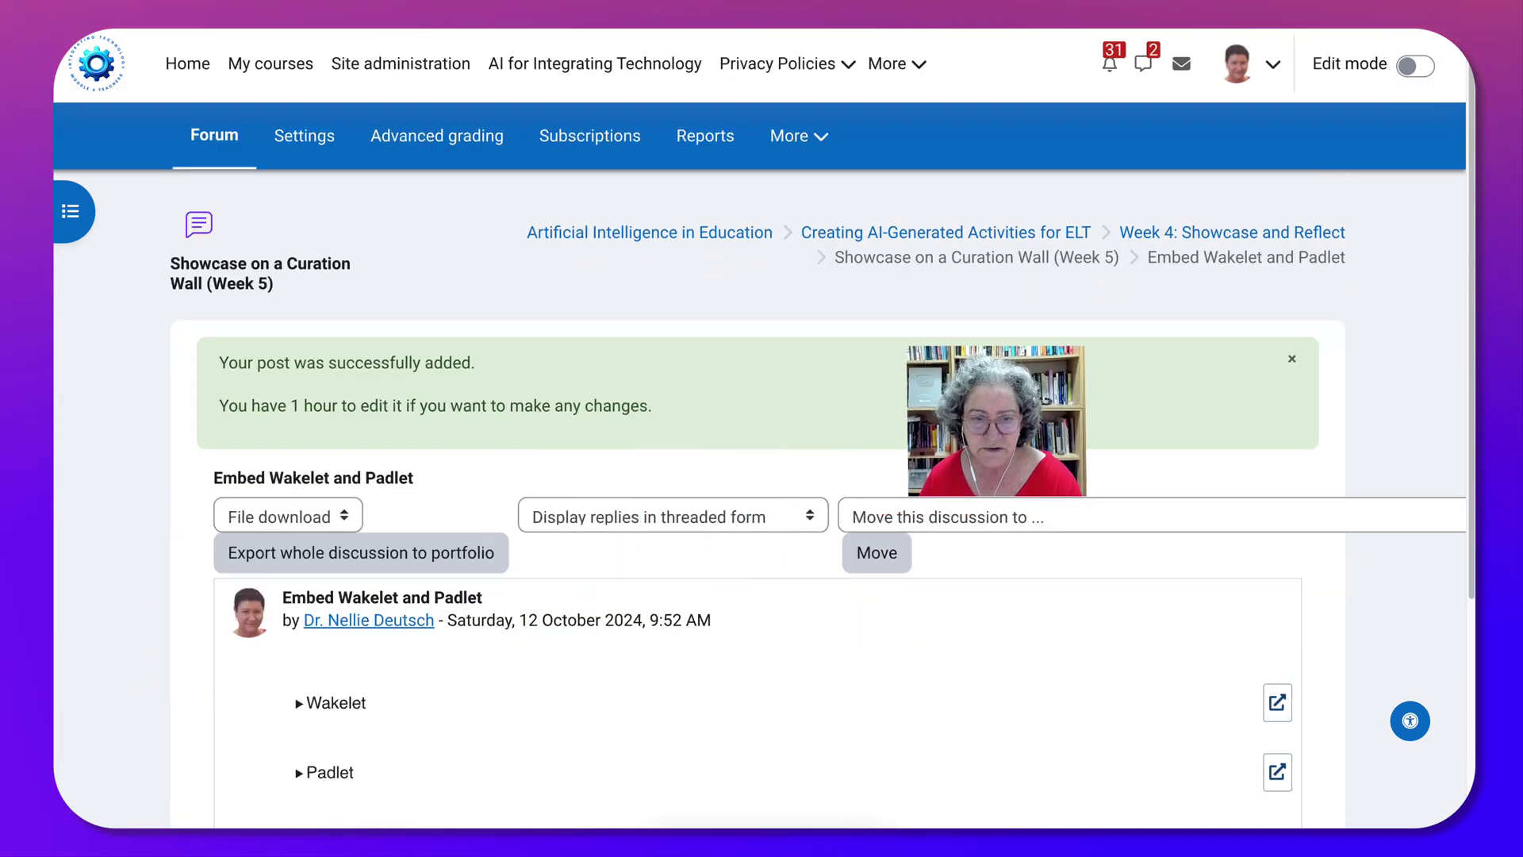
scroll(757, 556, "down", 3)
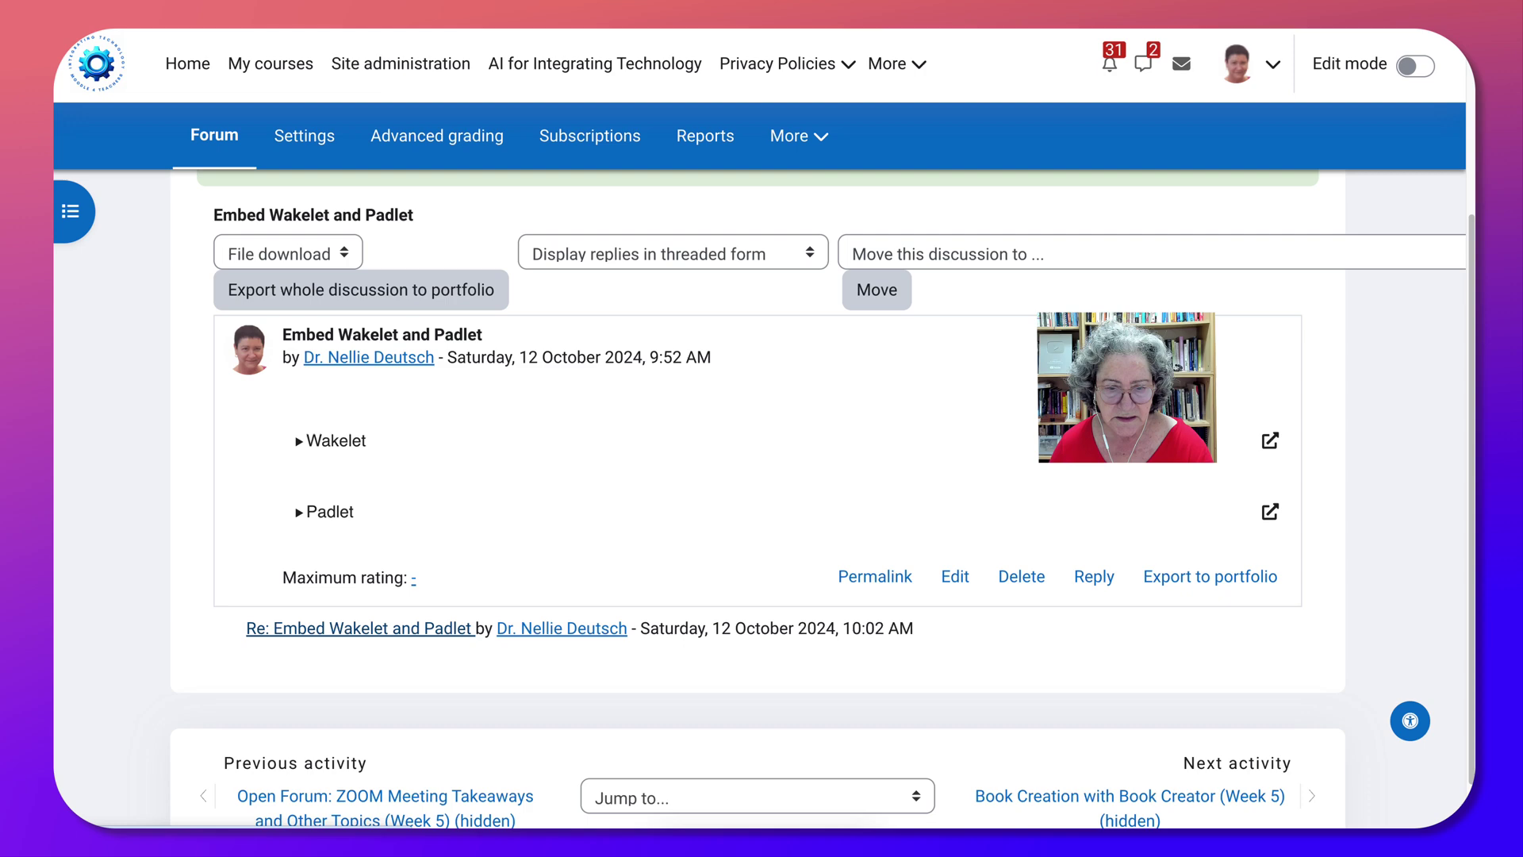
left_click(359, 627)
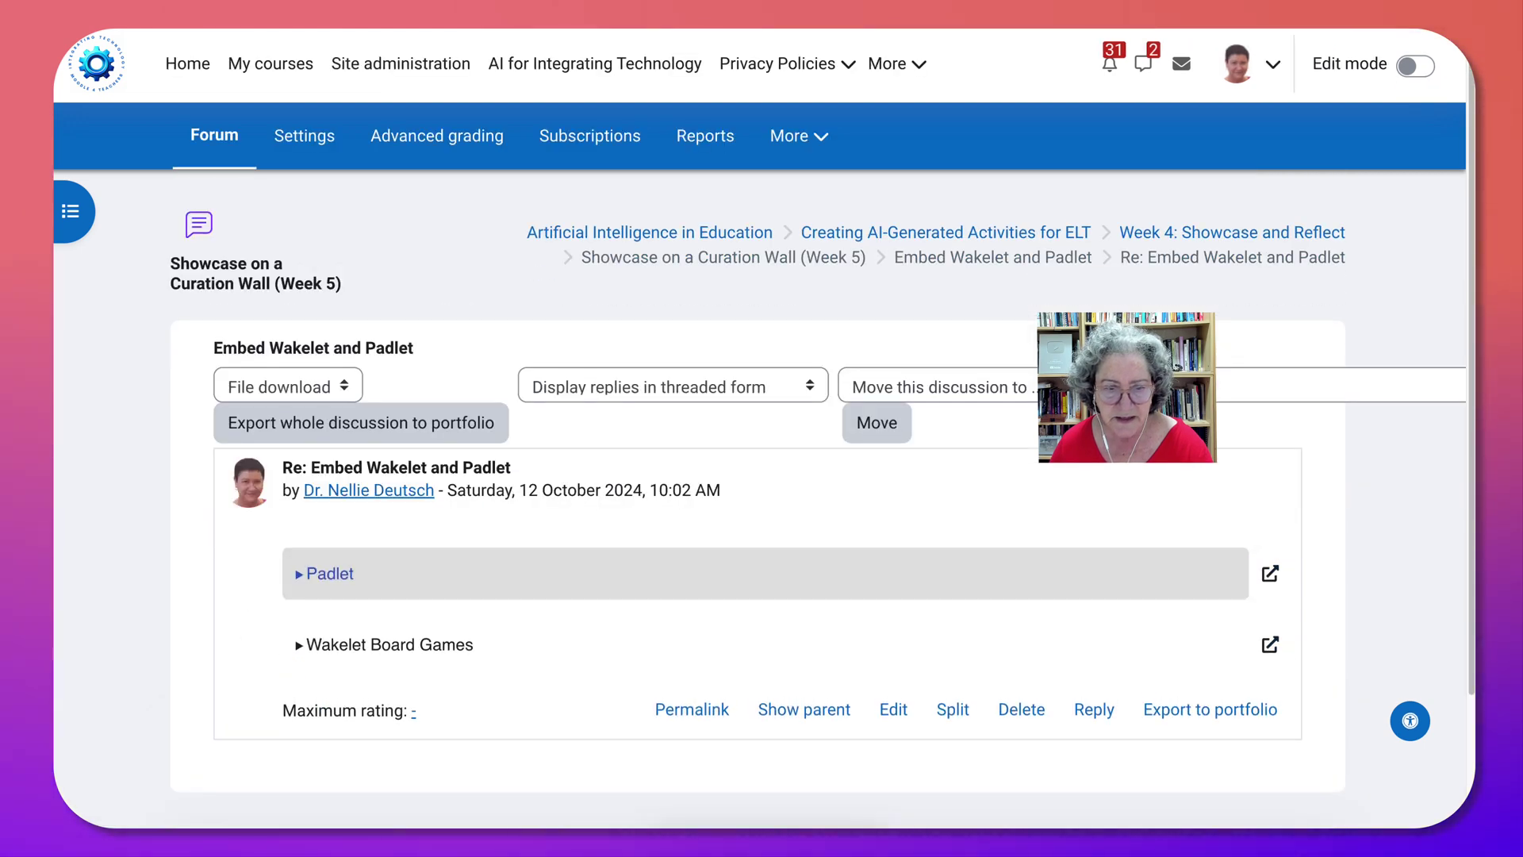
Expand the Padlet embed in the posted reply and examine the wall's posts and the controls beneath them.
scroll(875, 576, "down", 1)
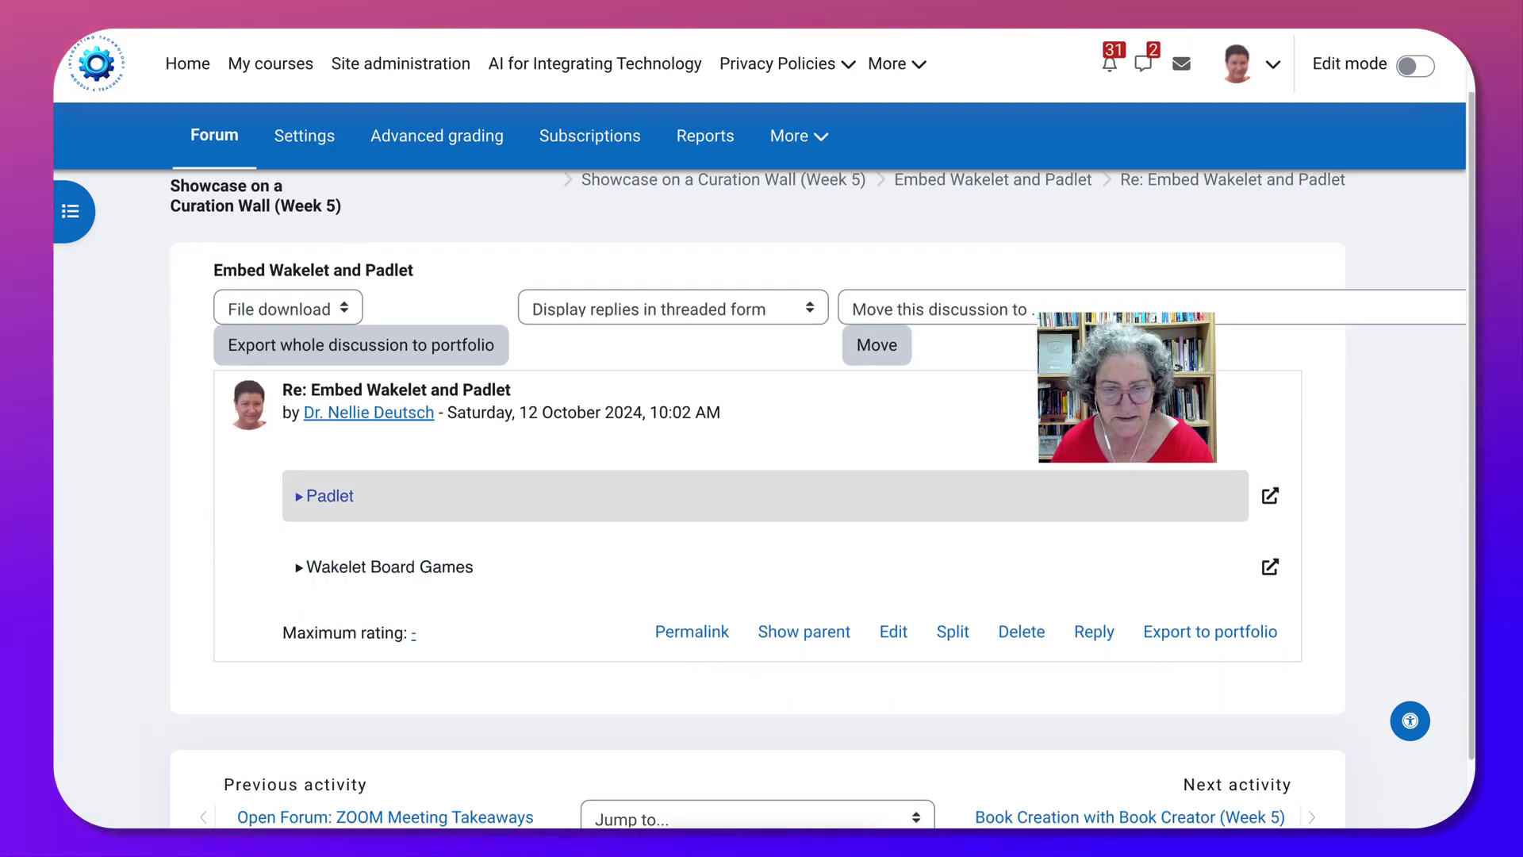
left_click(329, 495)
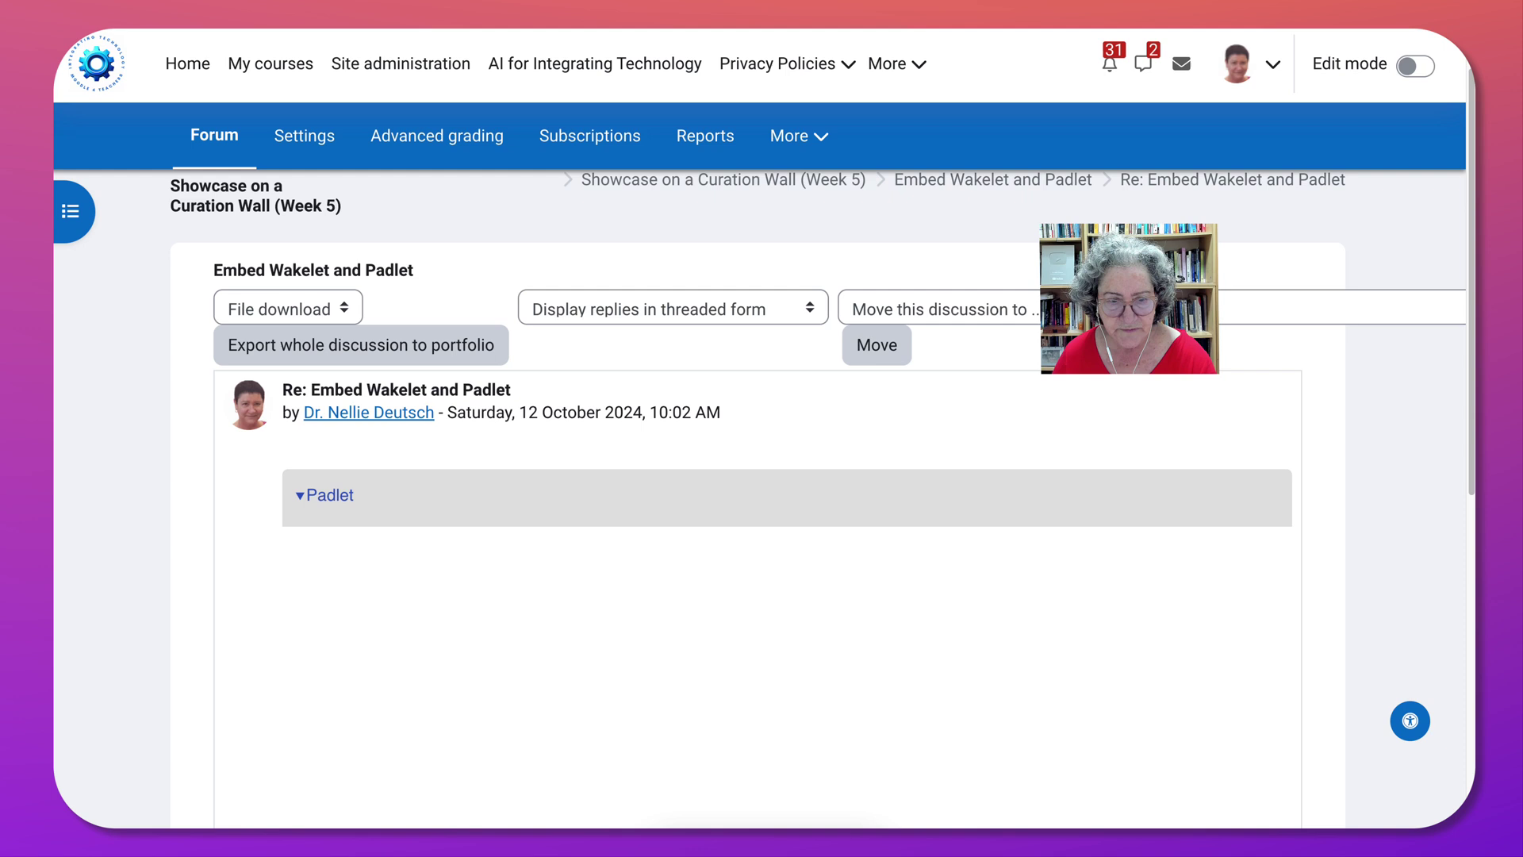
scroll(759, 555, "down", 1)
scroll(762, 508, "down", 3)
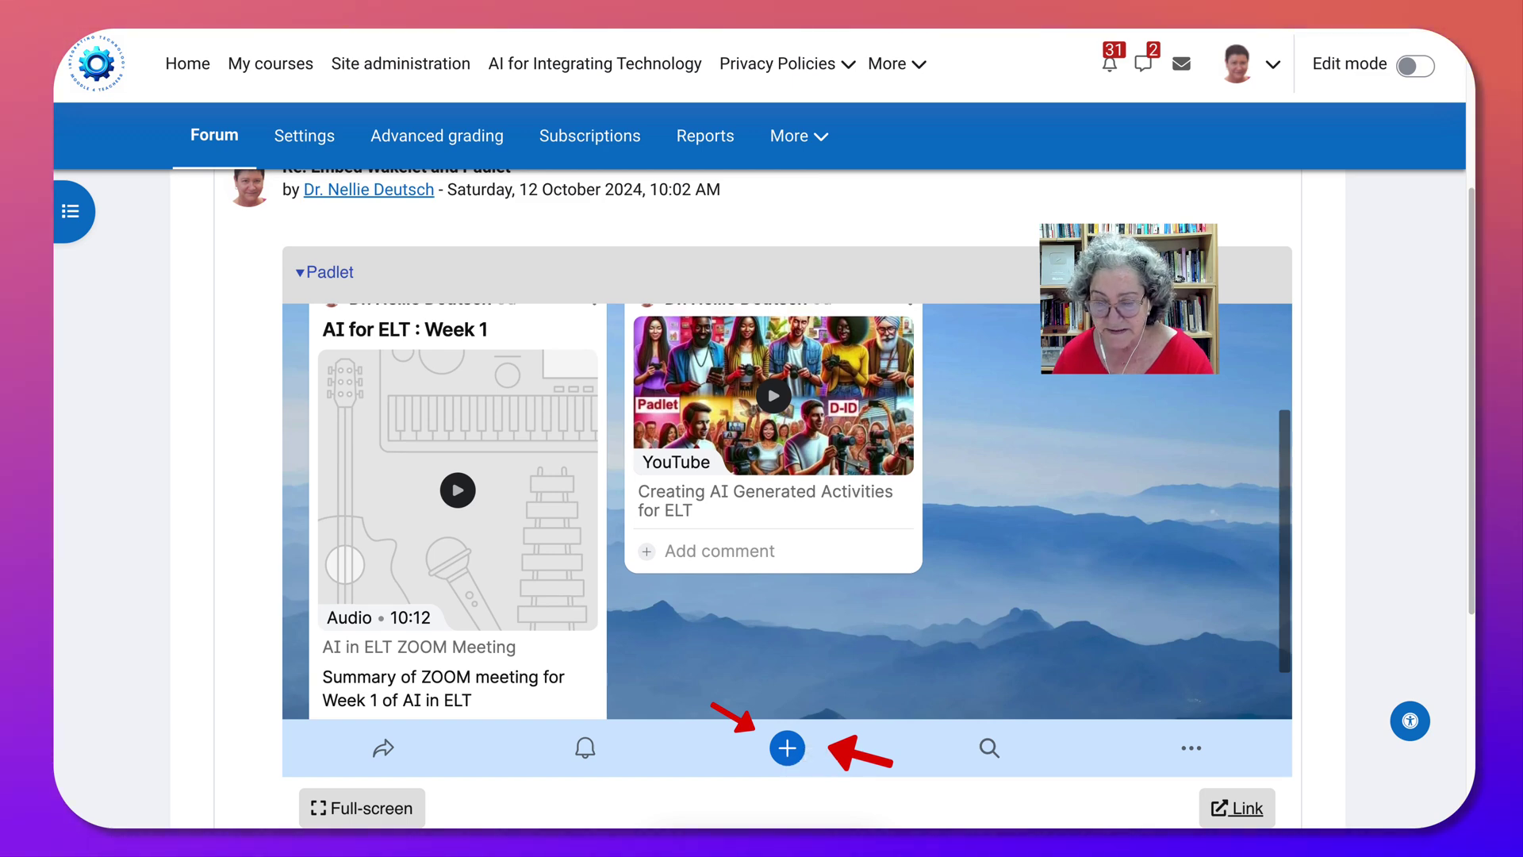
scroll(785, 511, "up", 3)
scroll(785, 511, "down", 4)
scroll(787, 511, "down", 3)
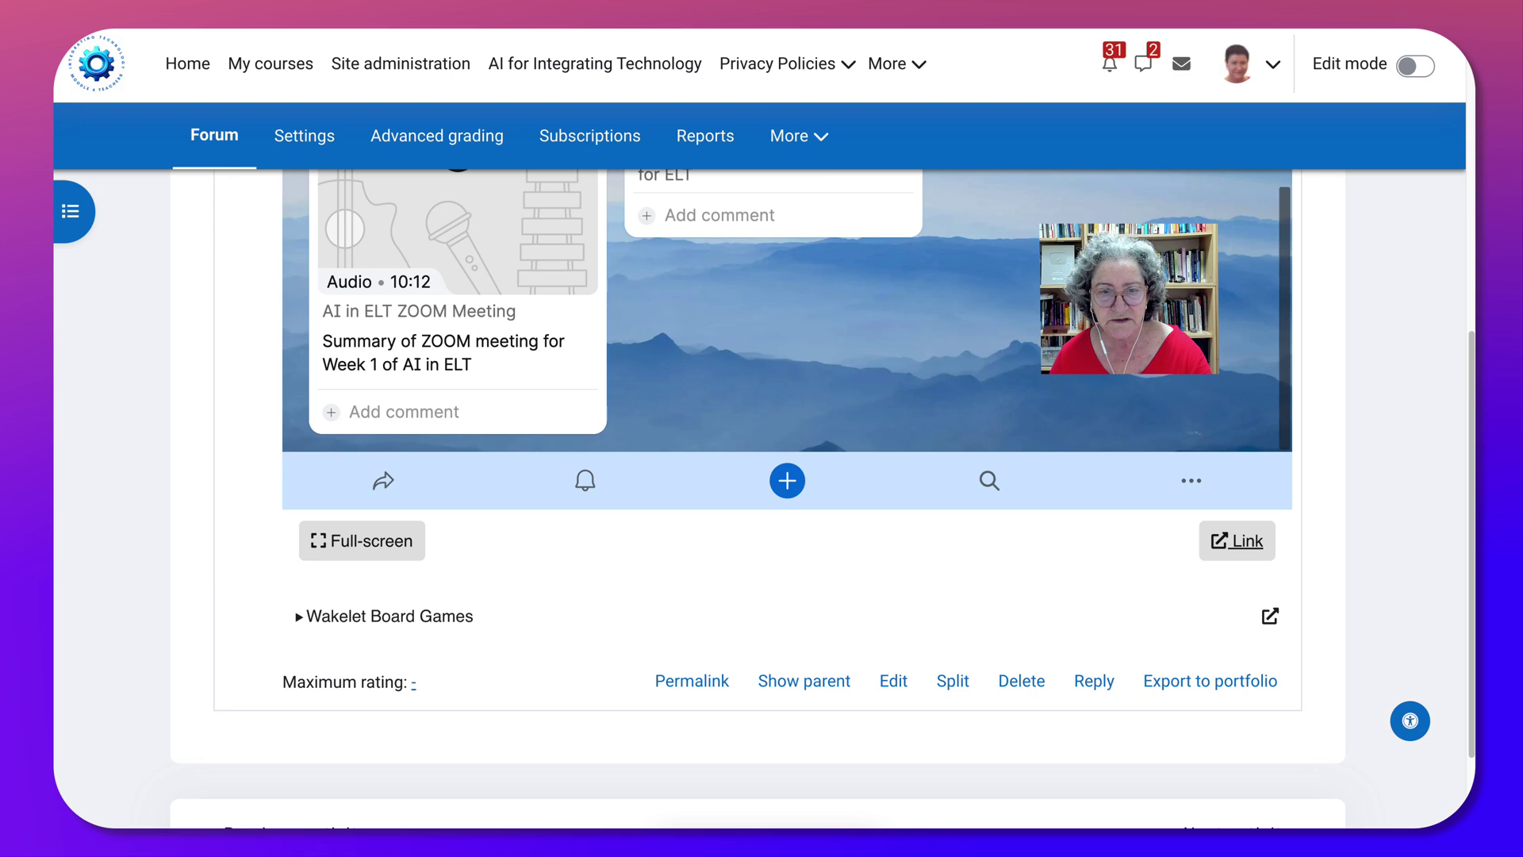
Expand the Wakelet Board Games embed in the reply and look through the collection's header and content columns.
scroll(761, 475, "down", 1)
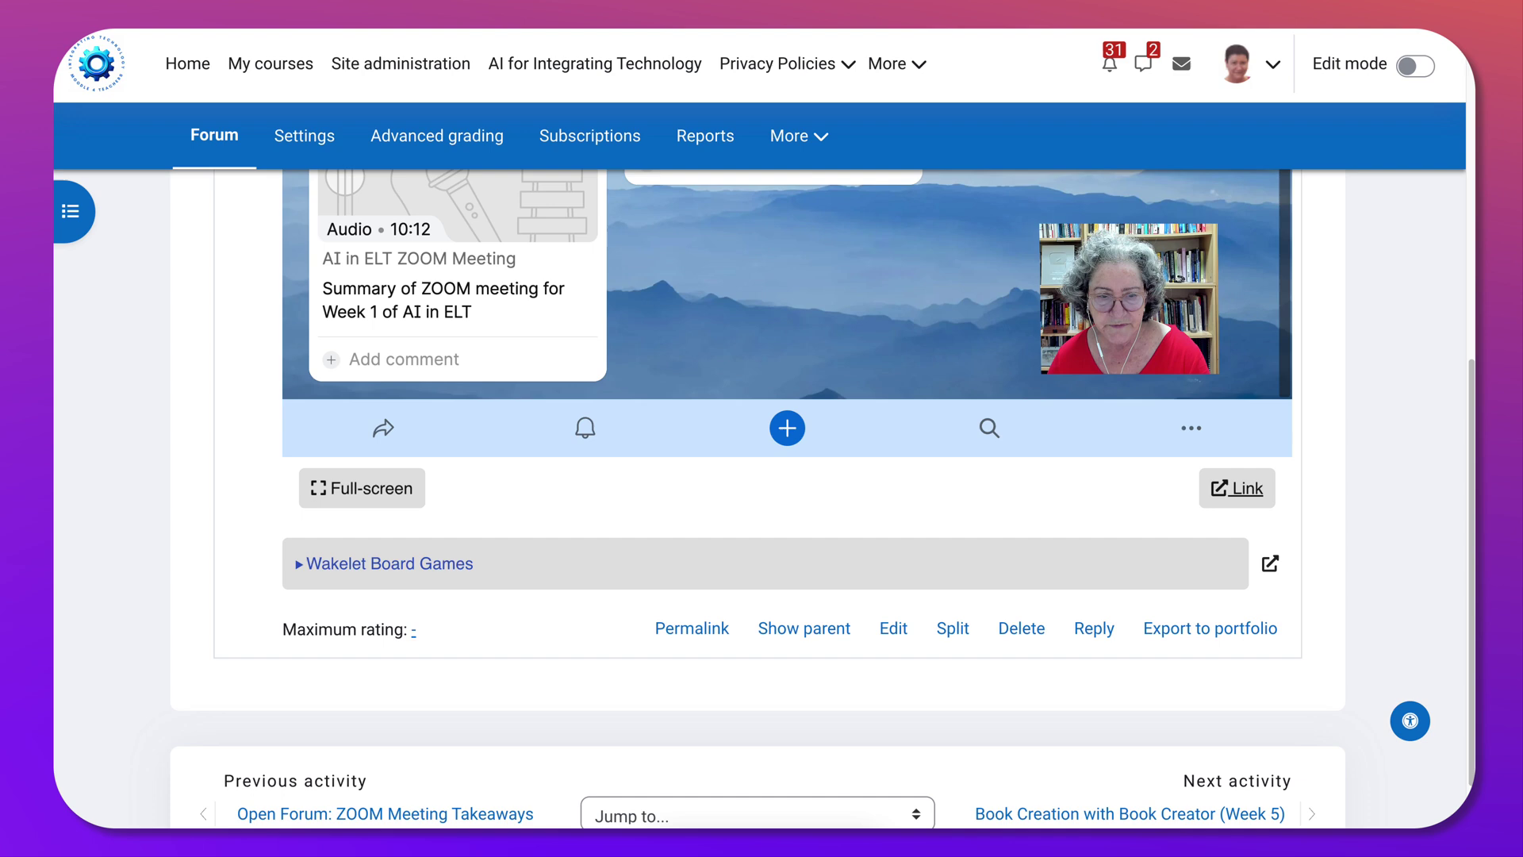
left_click(389, 563)
scroll(782, 603, "down", 4)
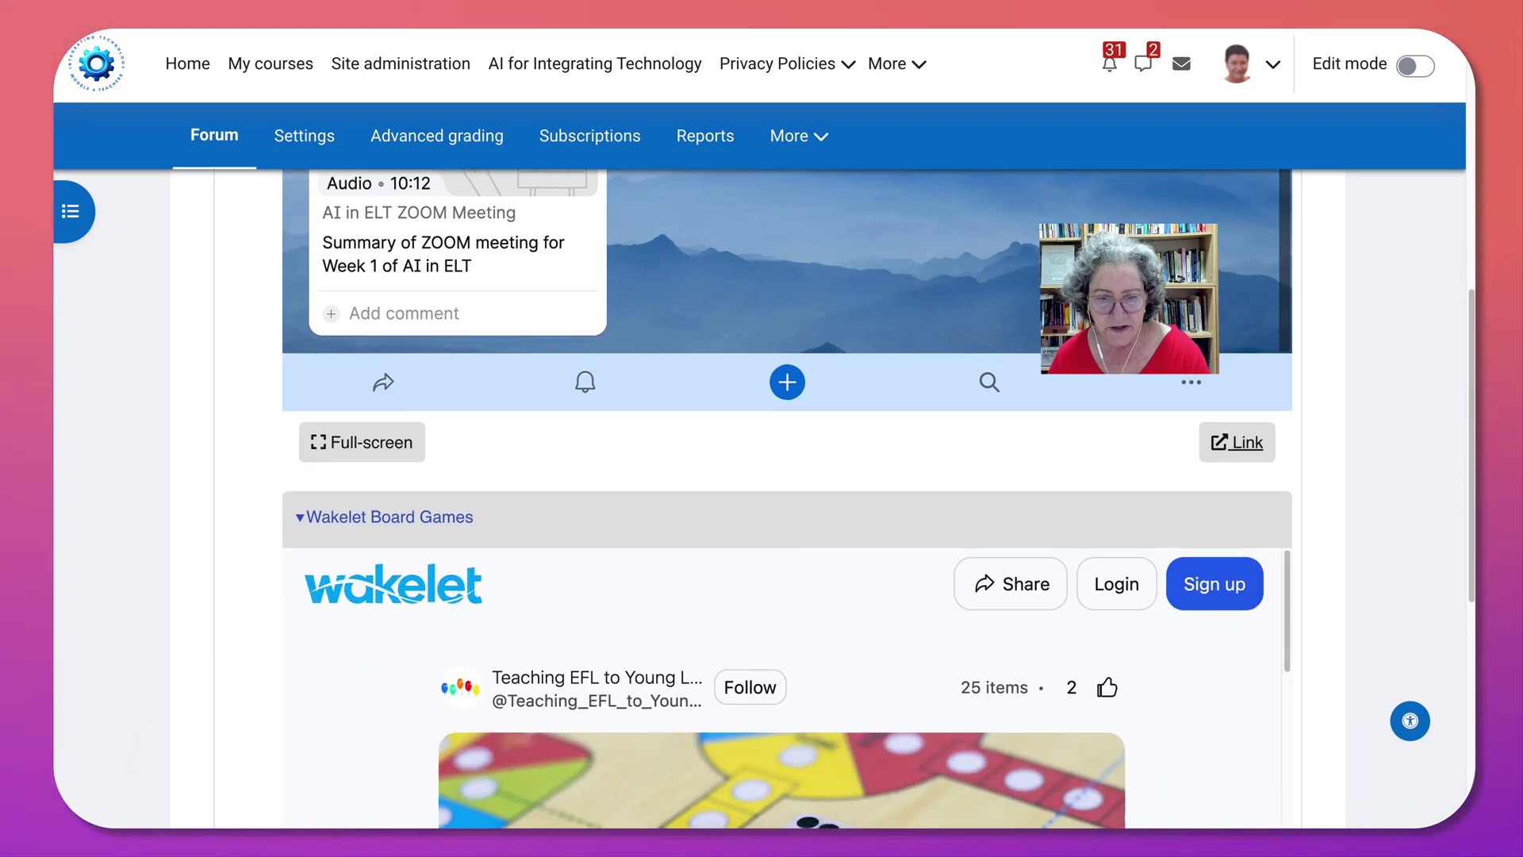
scroll(781, 602, "down", 7)
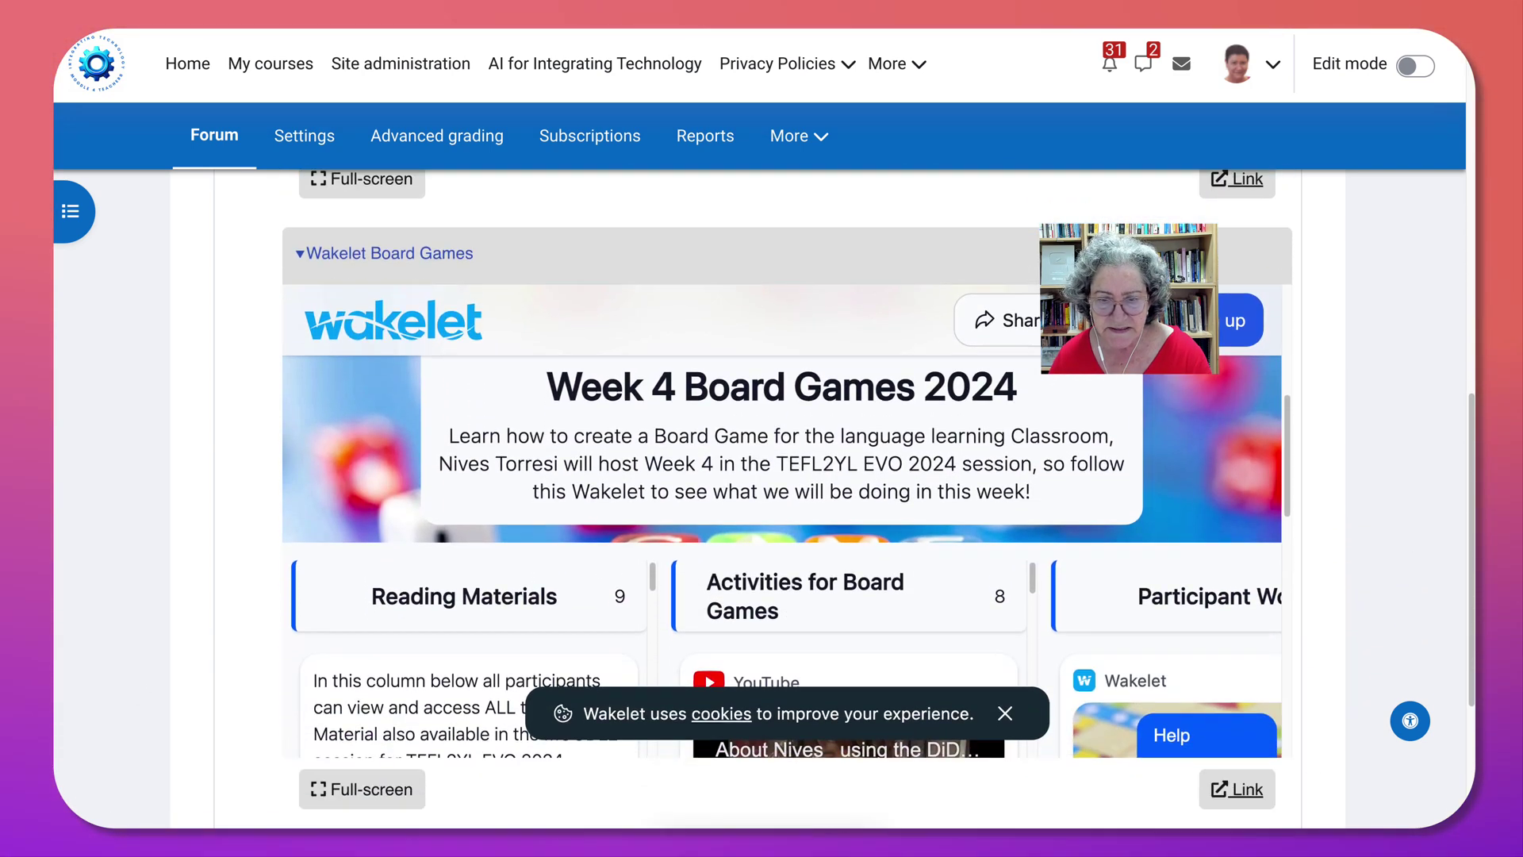
scroll(781, 602, "up", 2)
scroll(786, 498, "up", 6)
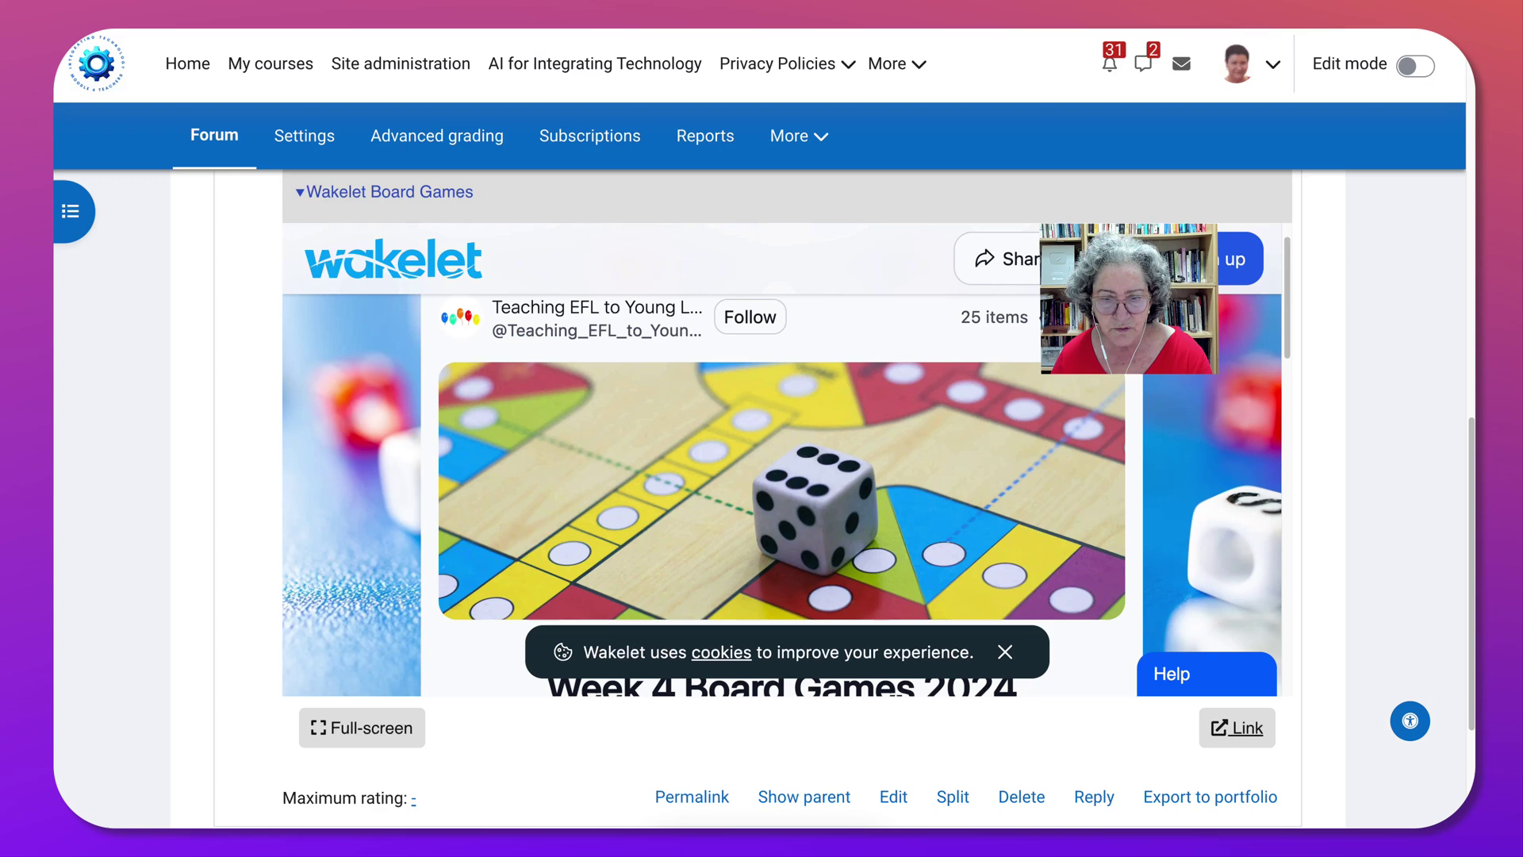
scroll(786, 498, "down", 5)
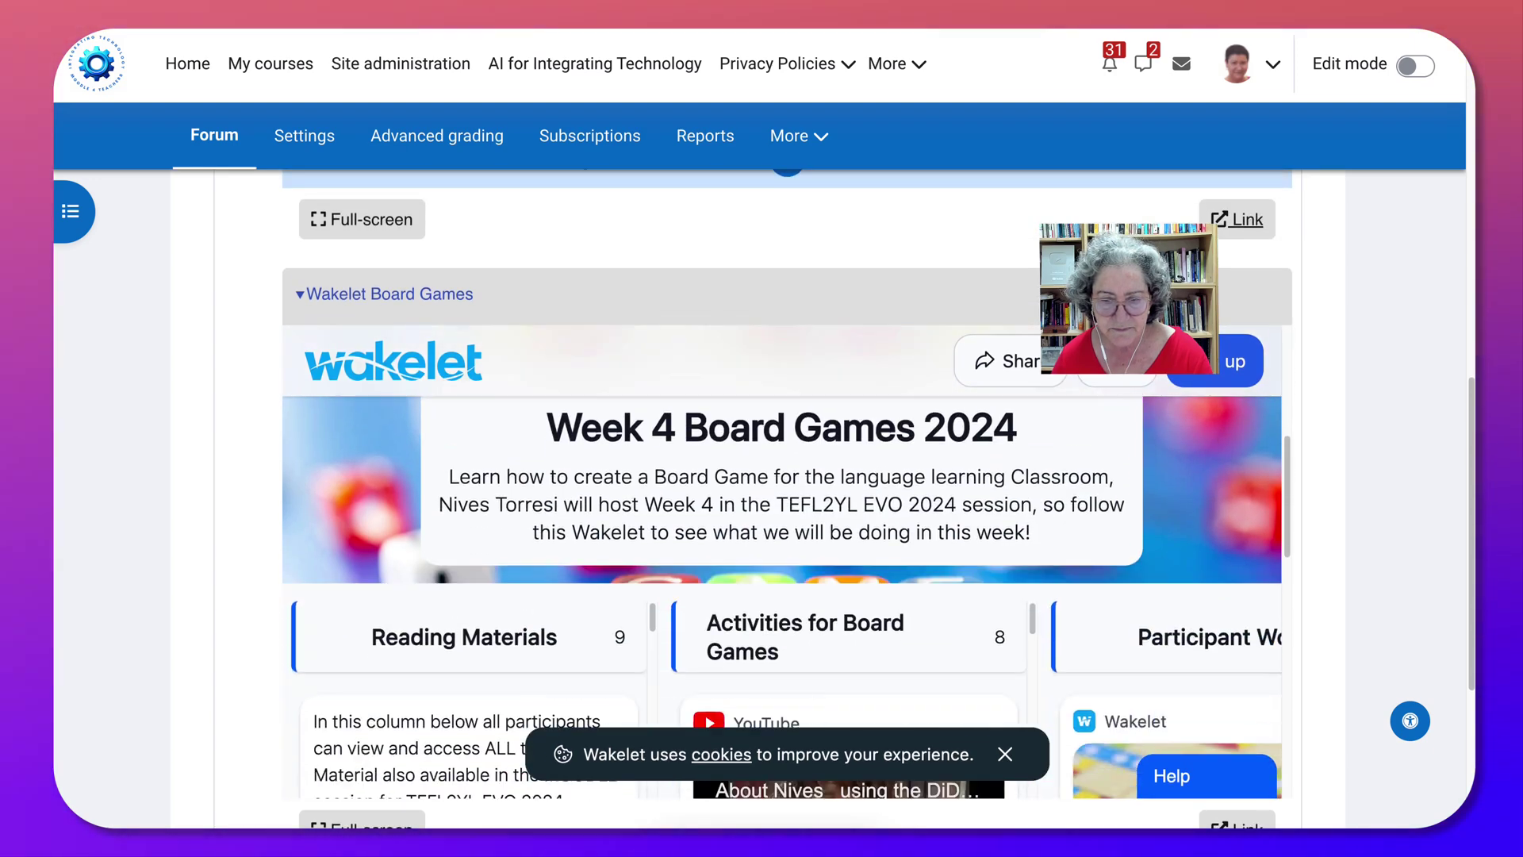
scroll(468, 718, "down", 3)
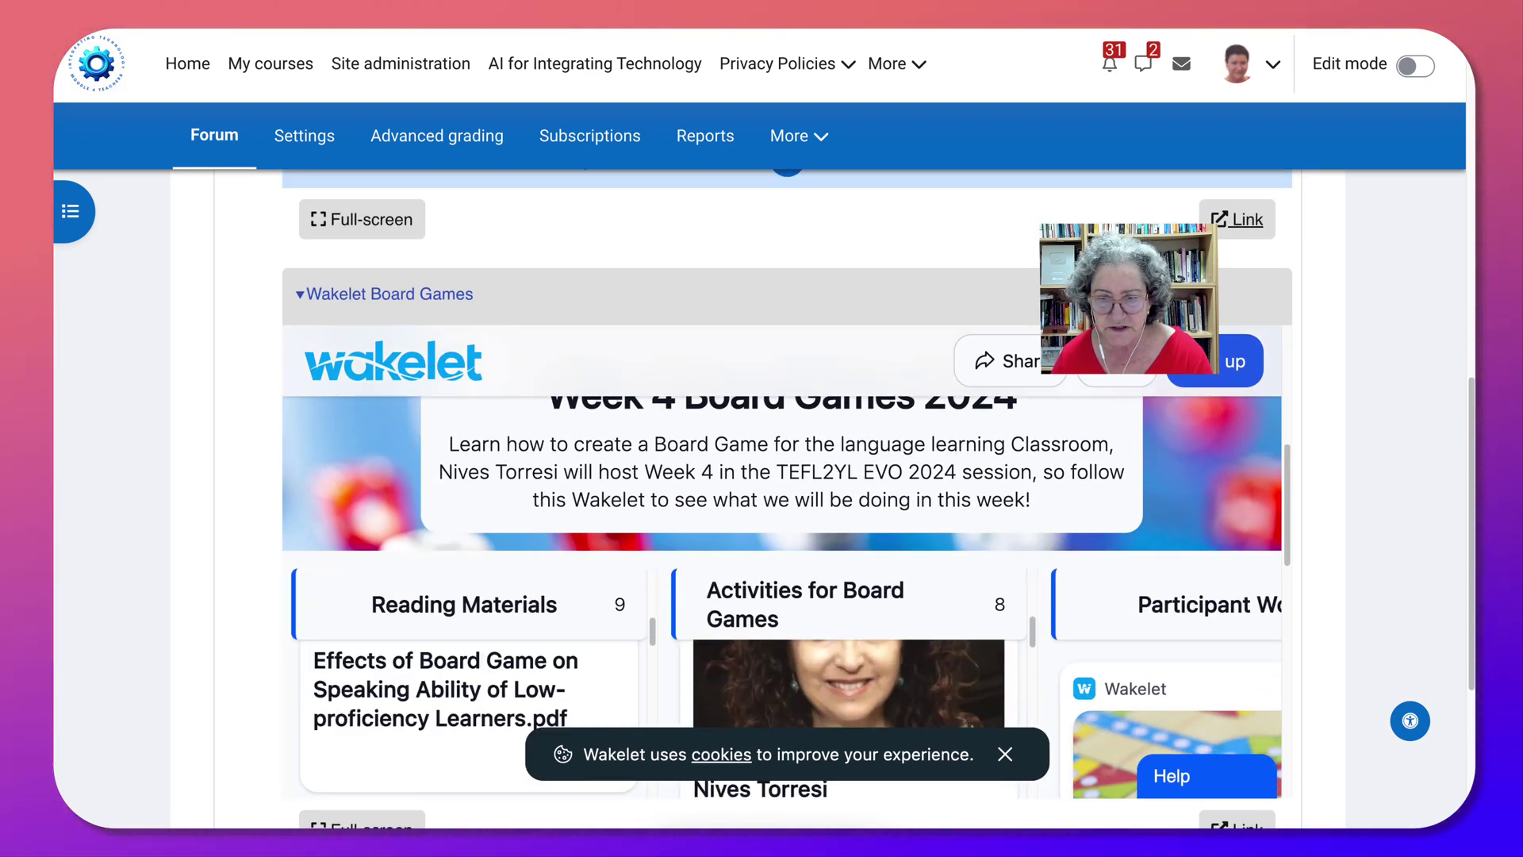
scroll(848, 674, "down", 5)
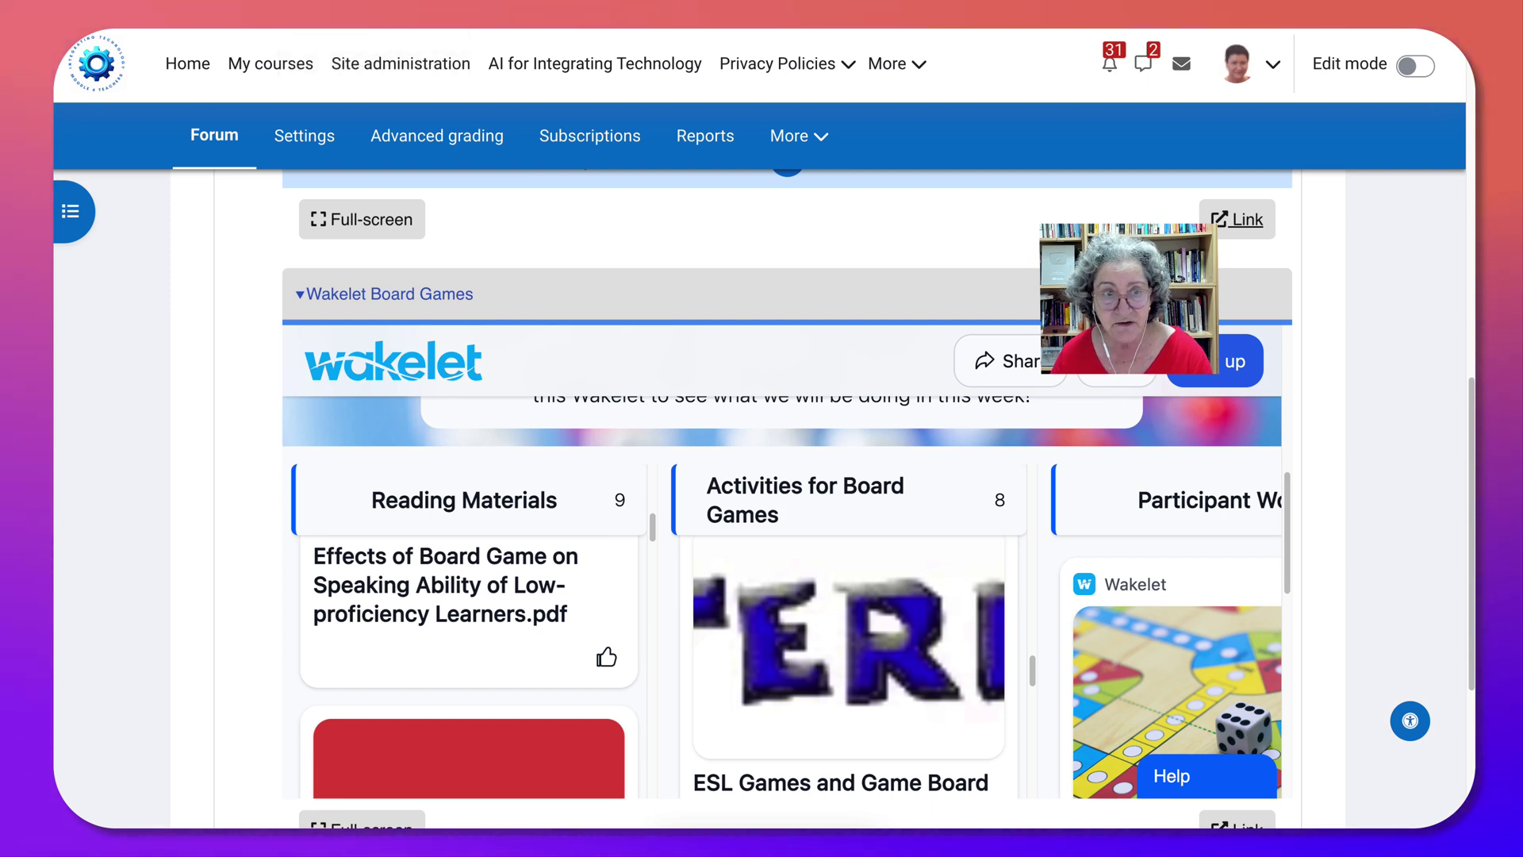
scroll(781, 567, "up", 6)
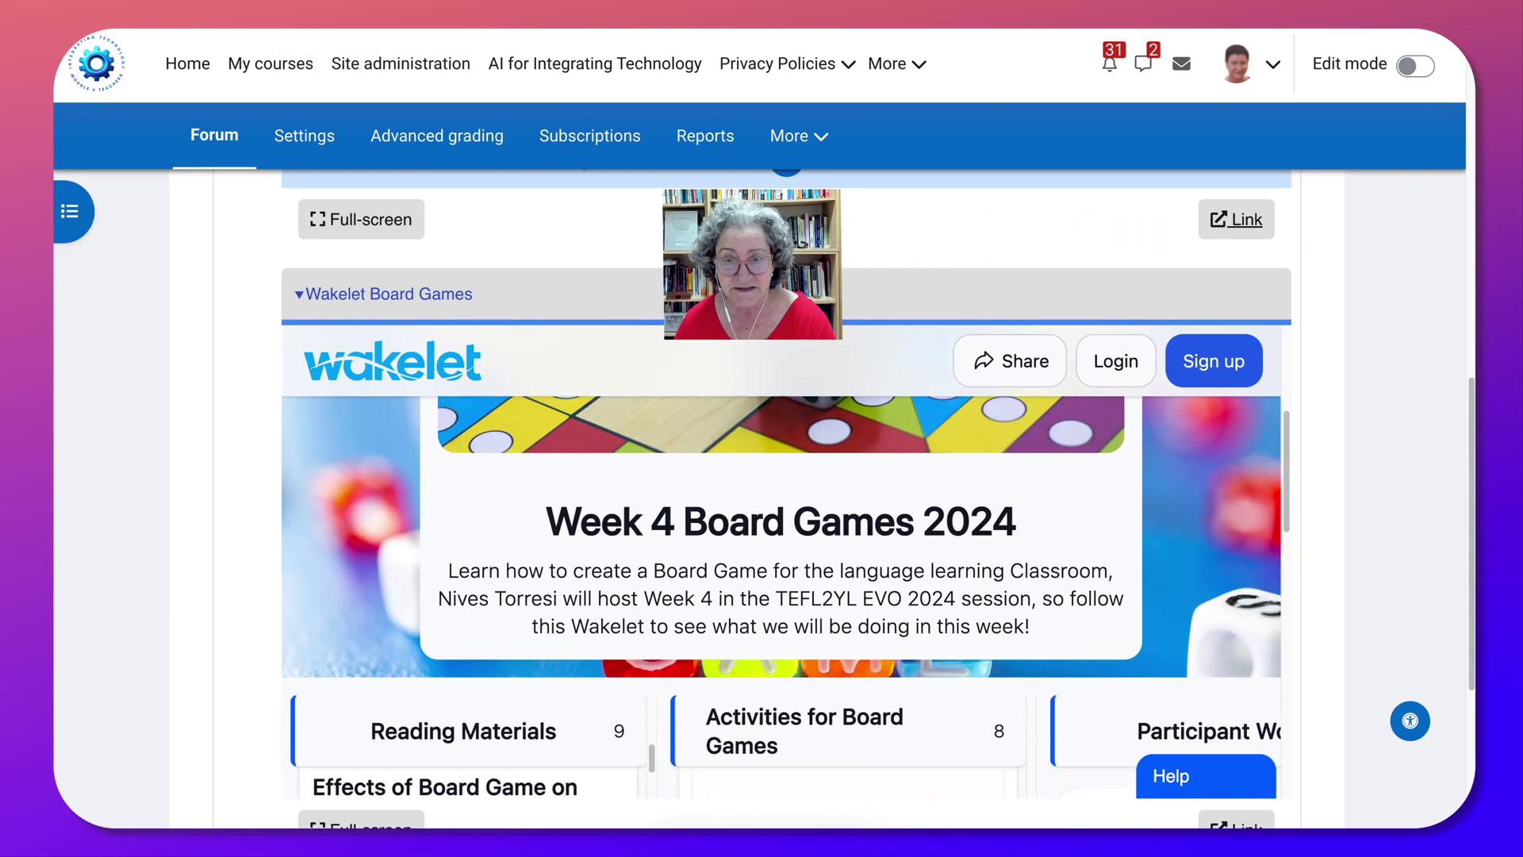
Review the whole reply again from the Padlet wall down to the Wakelet collection's reading materials and activities.
scroll(781, 500, "up", 10)
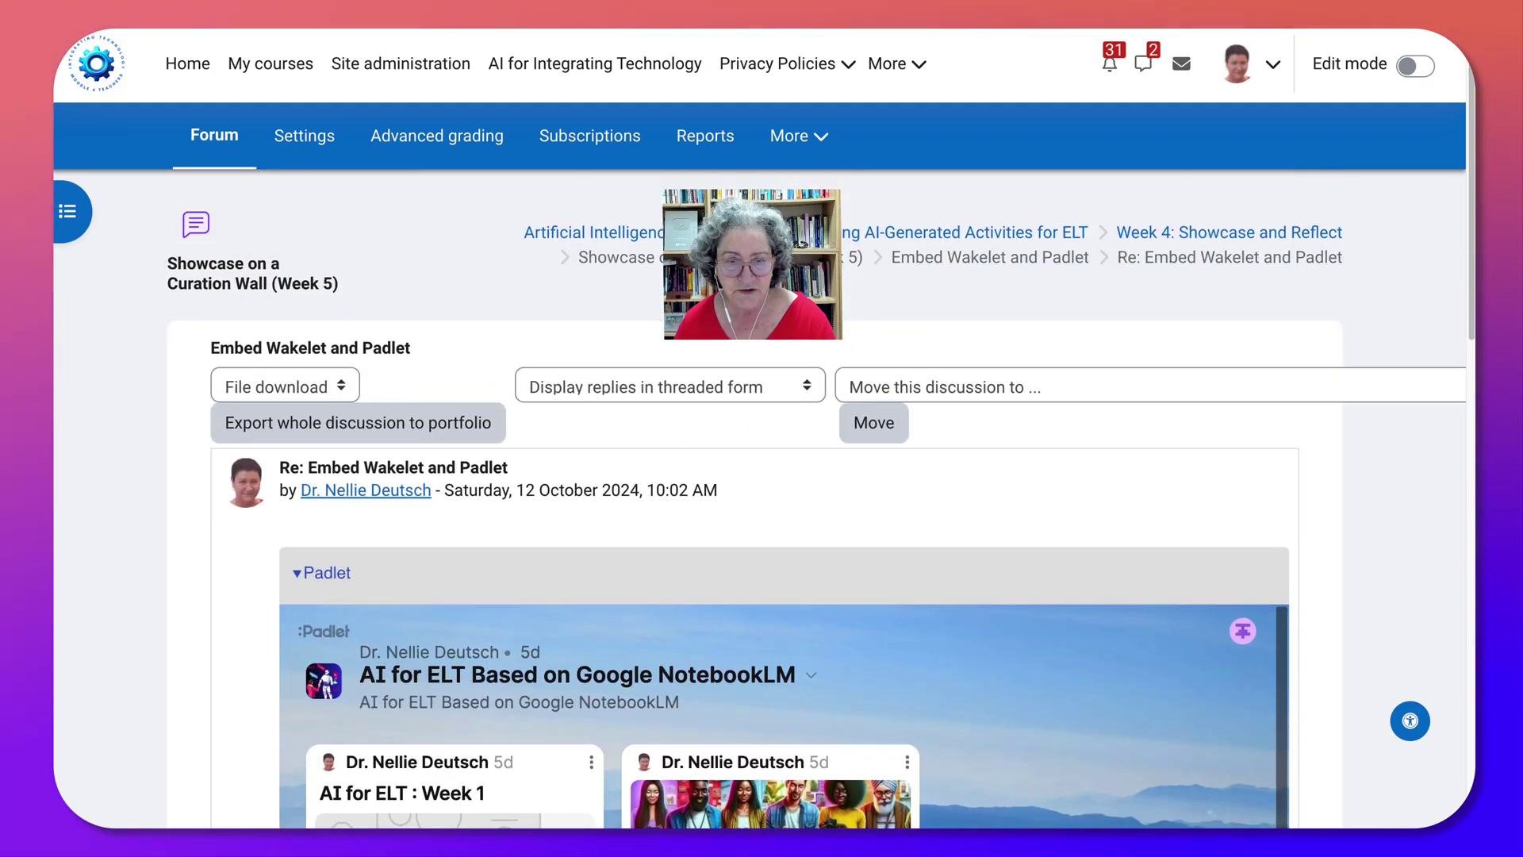
scroll(781, 499, "down", 8)
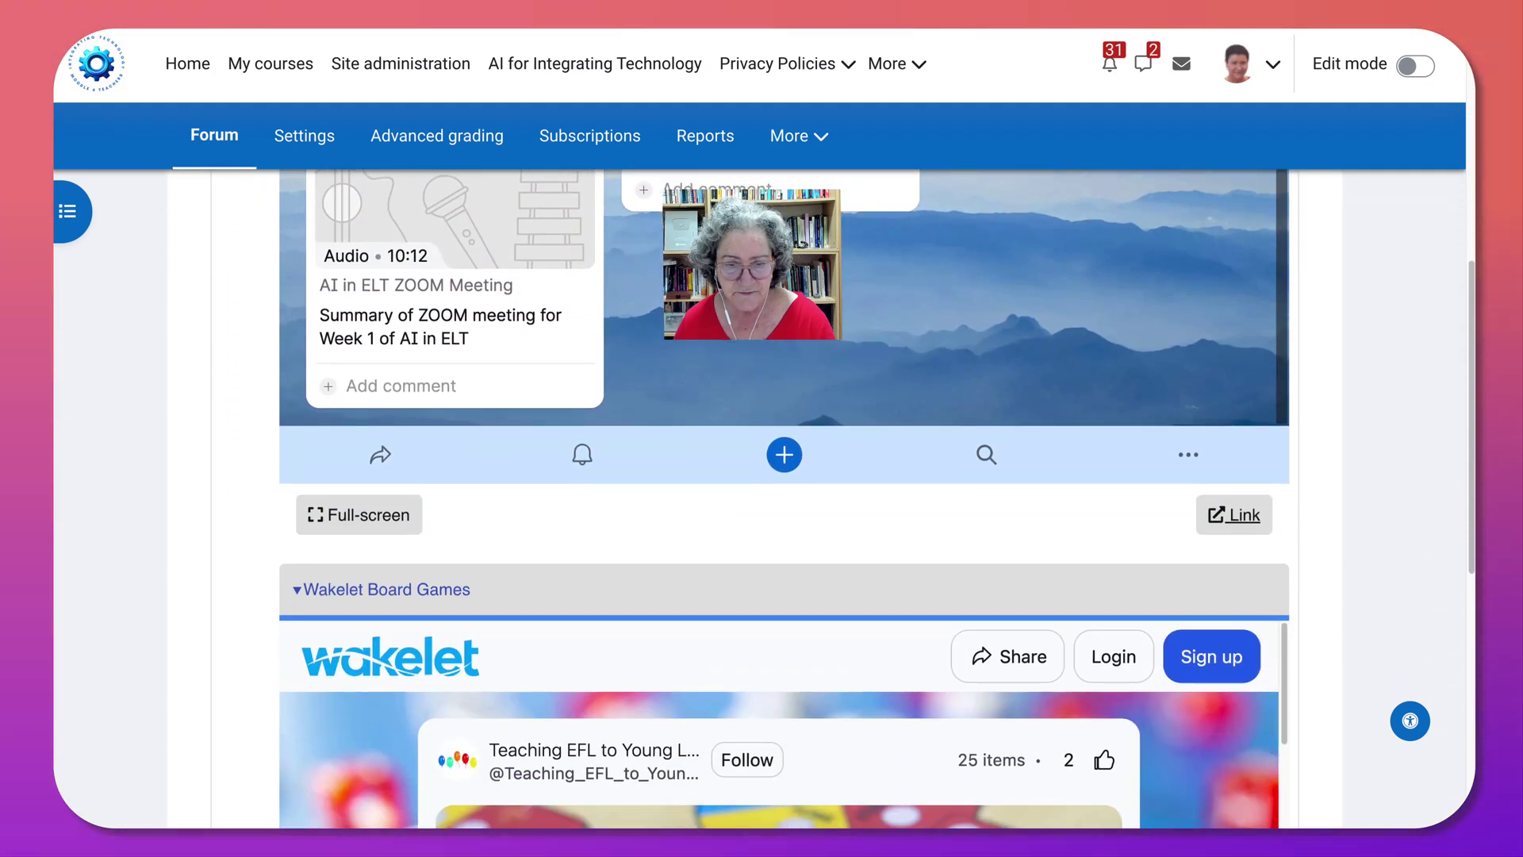
scroll(781, 500, "down", 6)
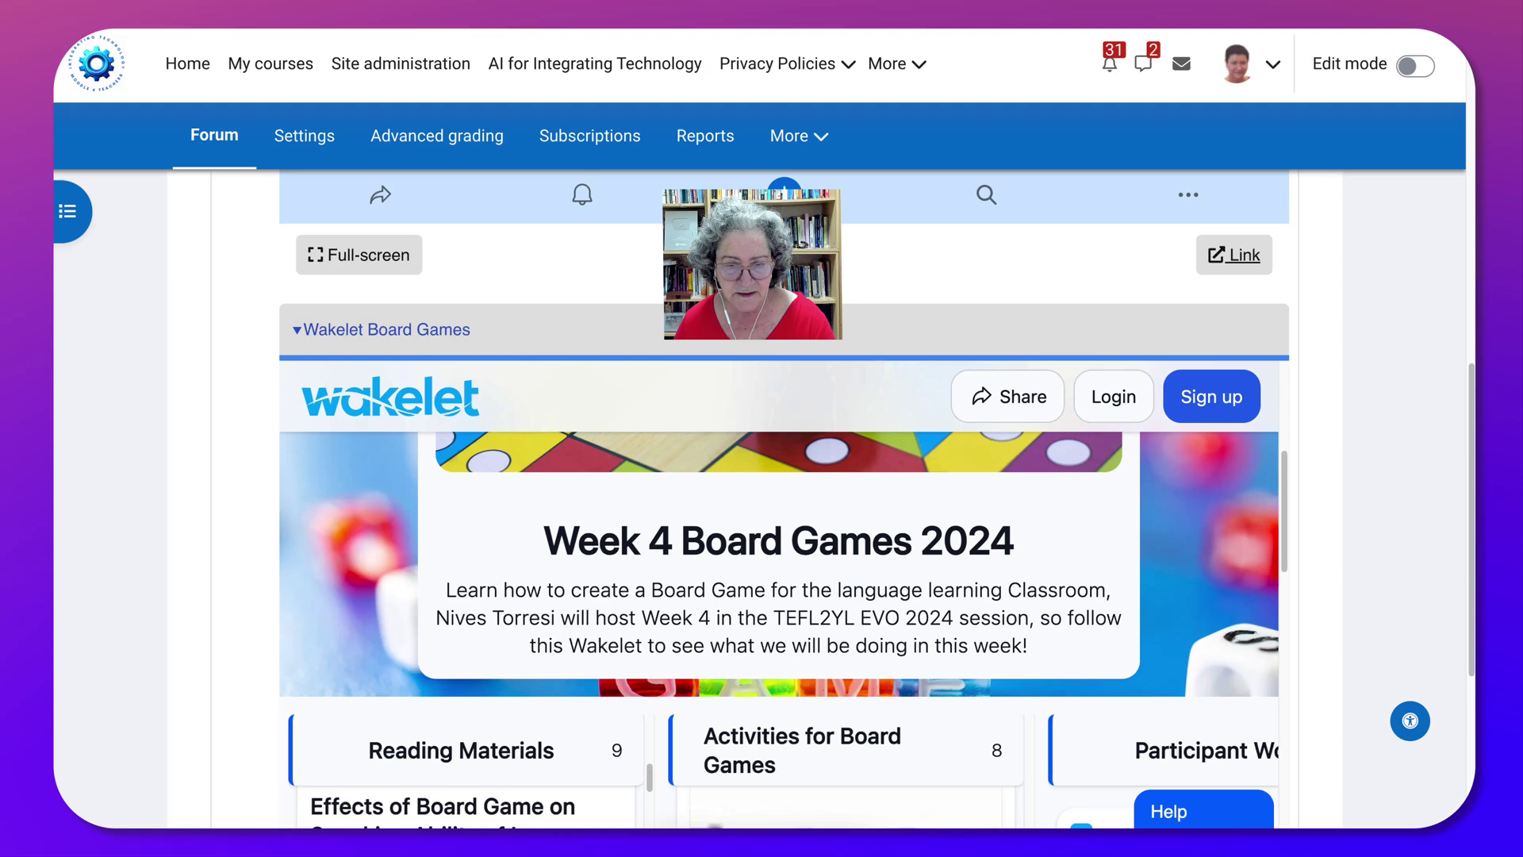
scroll(781, 595, "down", 6)
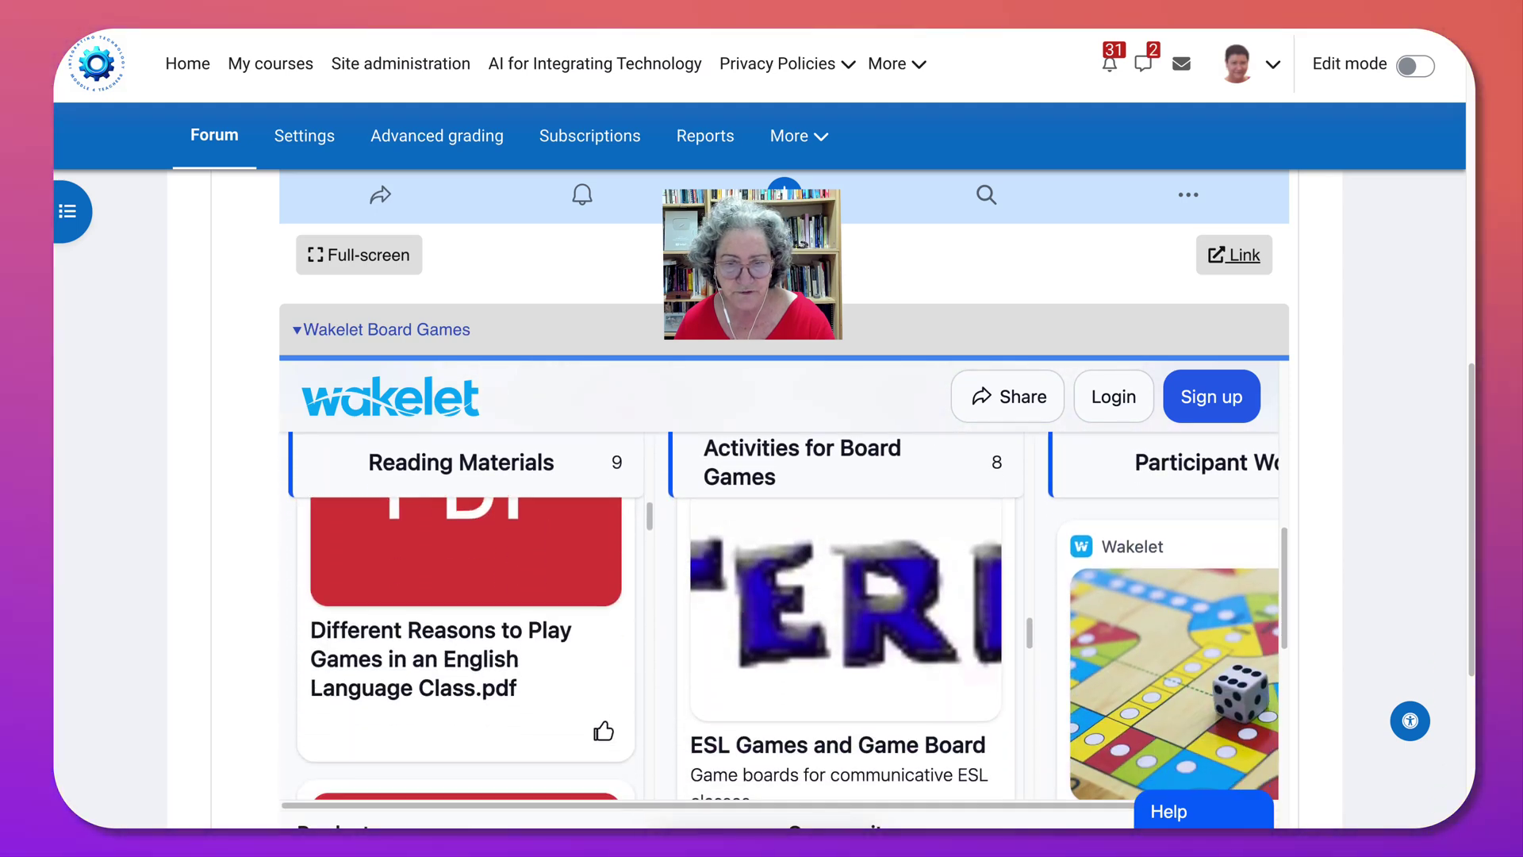
scroll(466, 634, "down", 6)
scroll(781, 619, "up", 2)
scroll(781, 618, "down", 1)
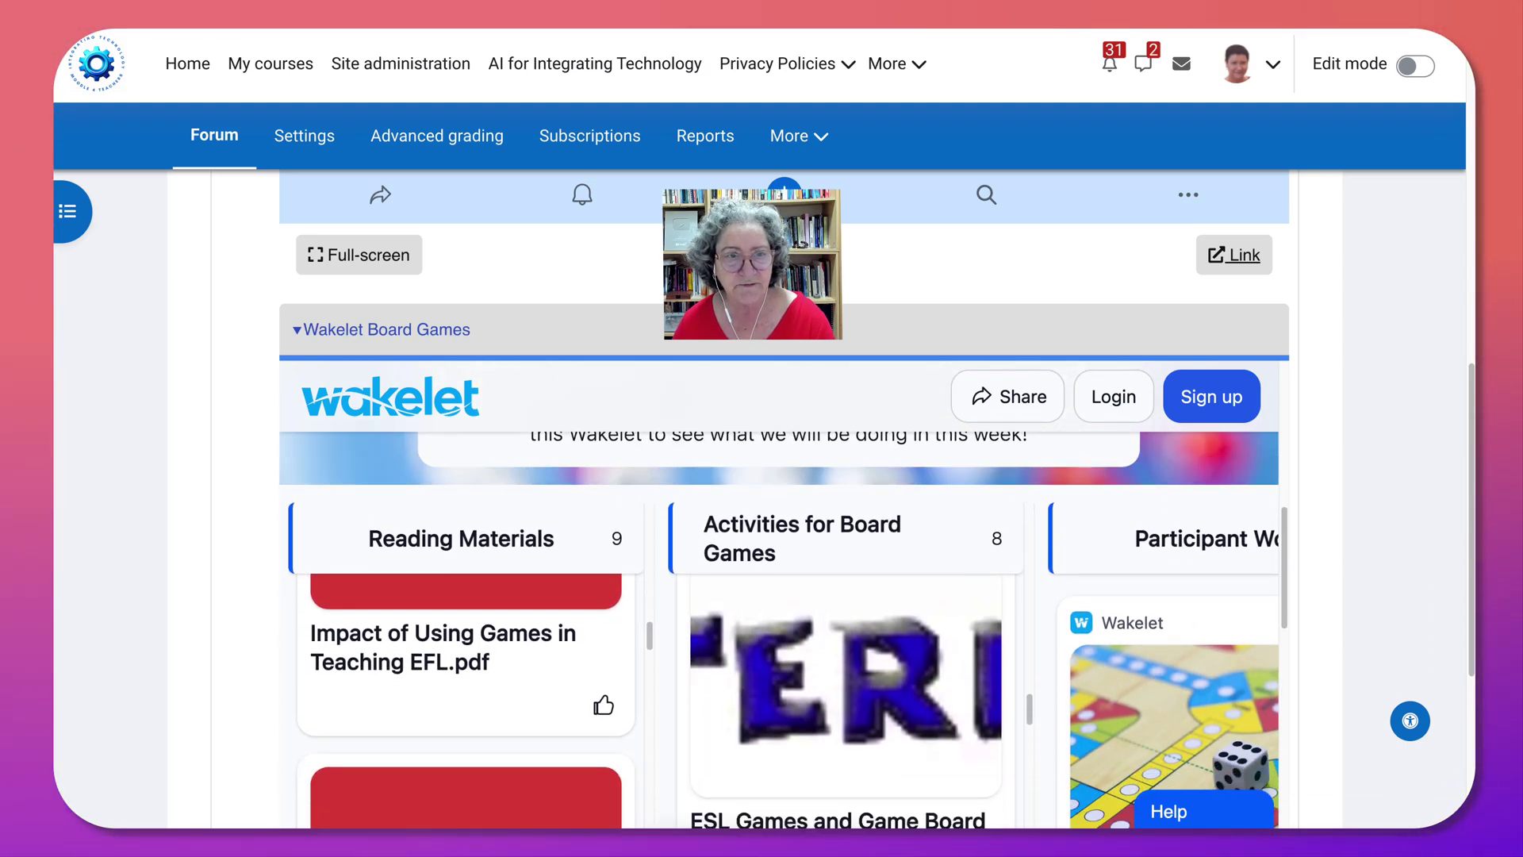